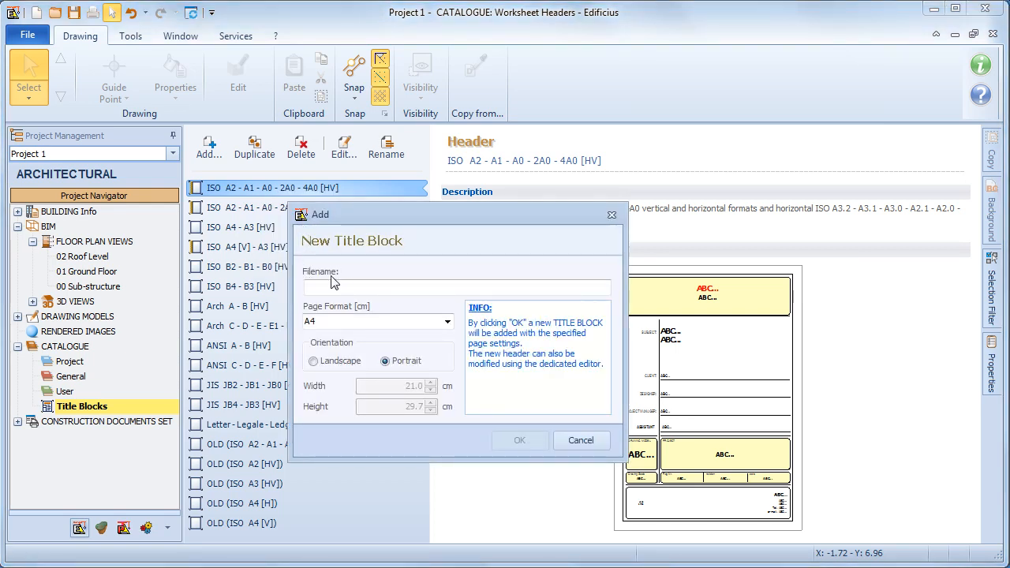
Name the new title block My Header and choose the A4 page format
type("My Header")
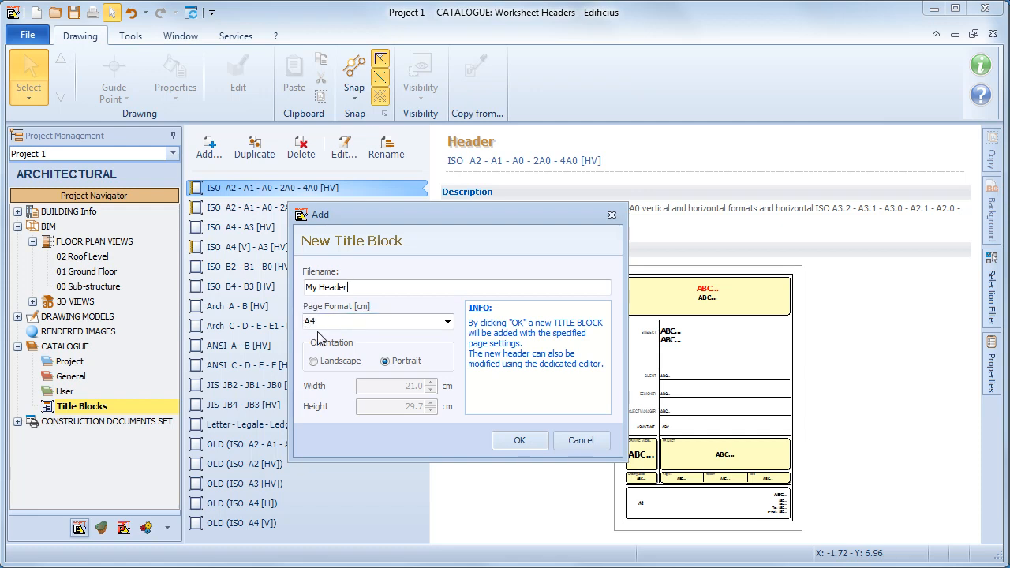
left_click(447, 321)
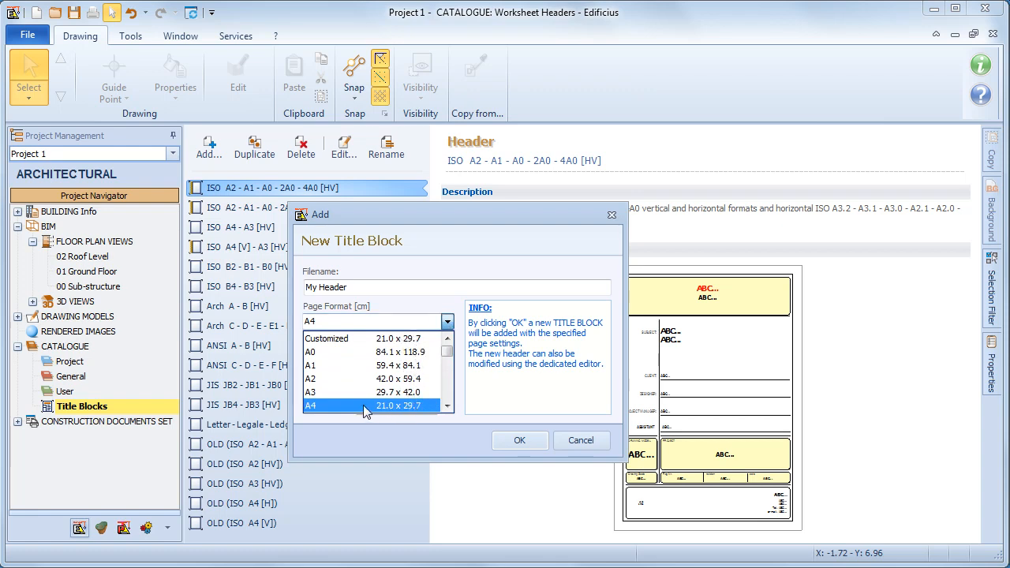
mouse_move(448, 354)
left_mouse_down()
mouse_move(450, 375)
mouse_move(451, 357)
left_mouse_up()
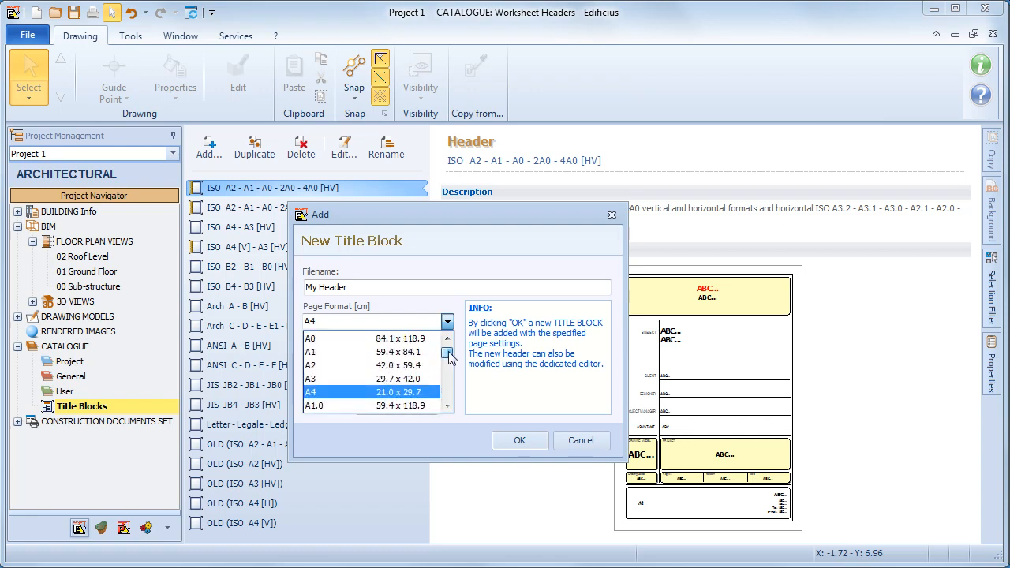
left_click(408, 392)
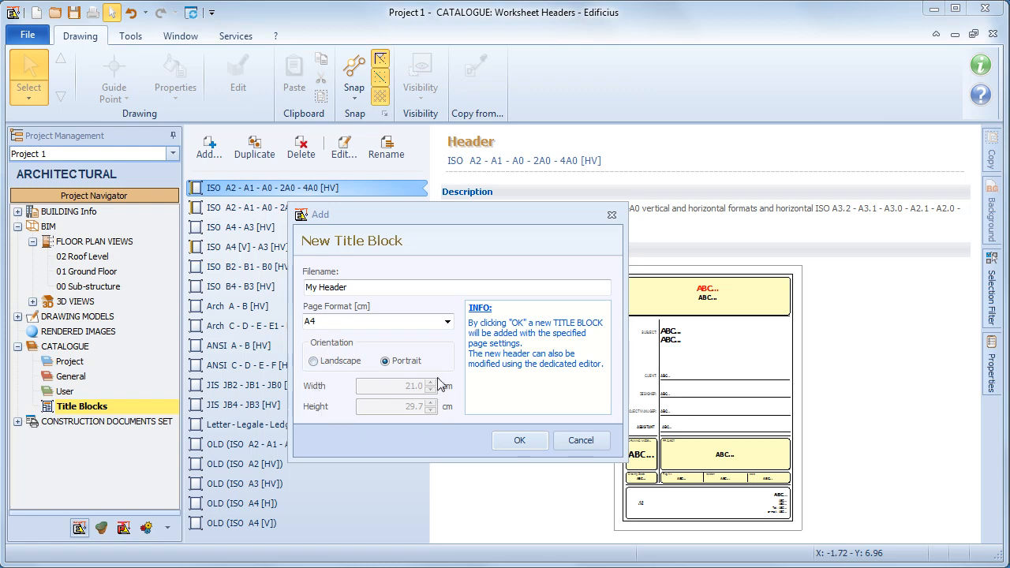
left_click(447, 322)
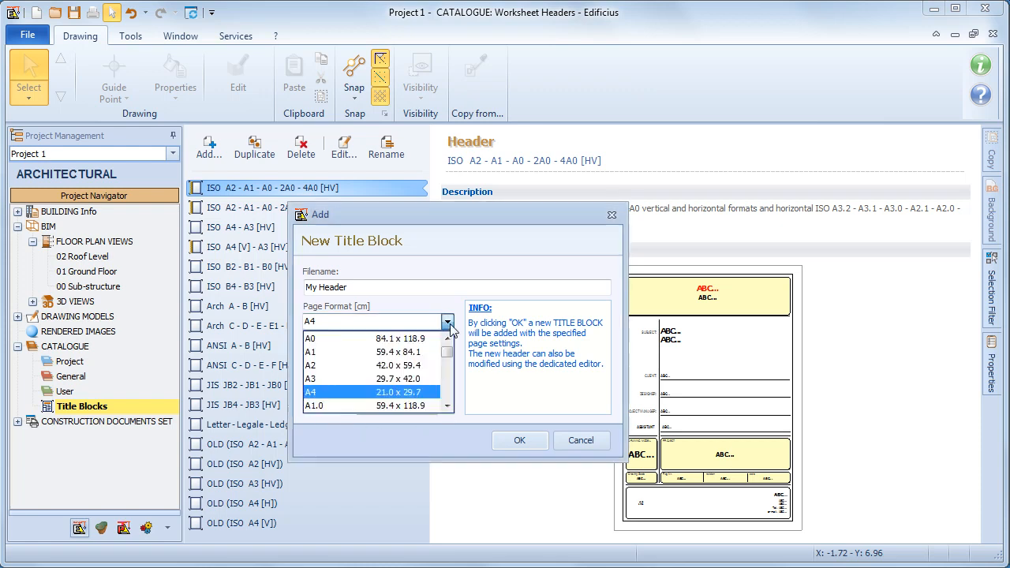
left_click(447, 339)
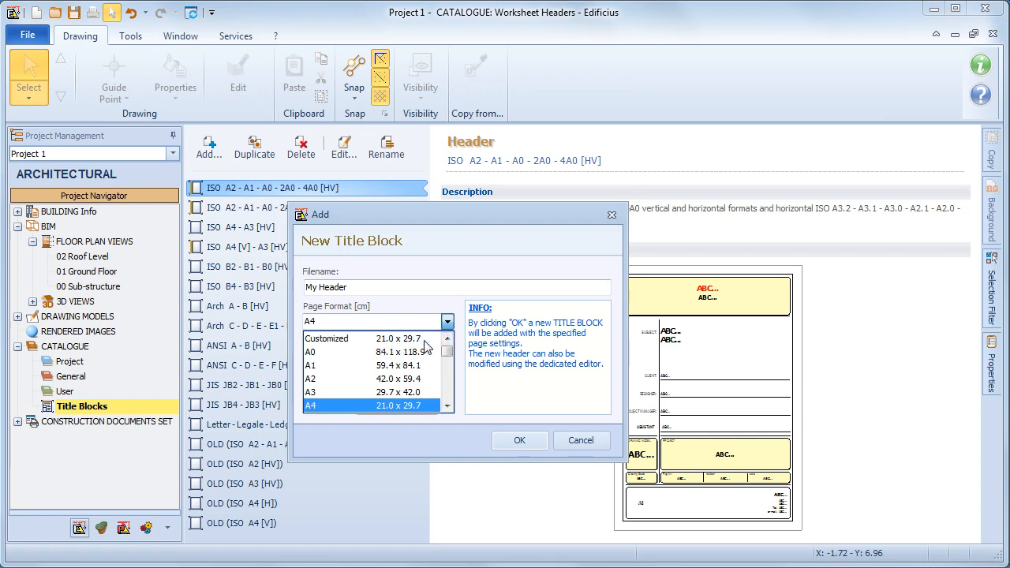
left_click(355, 339)
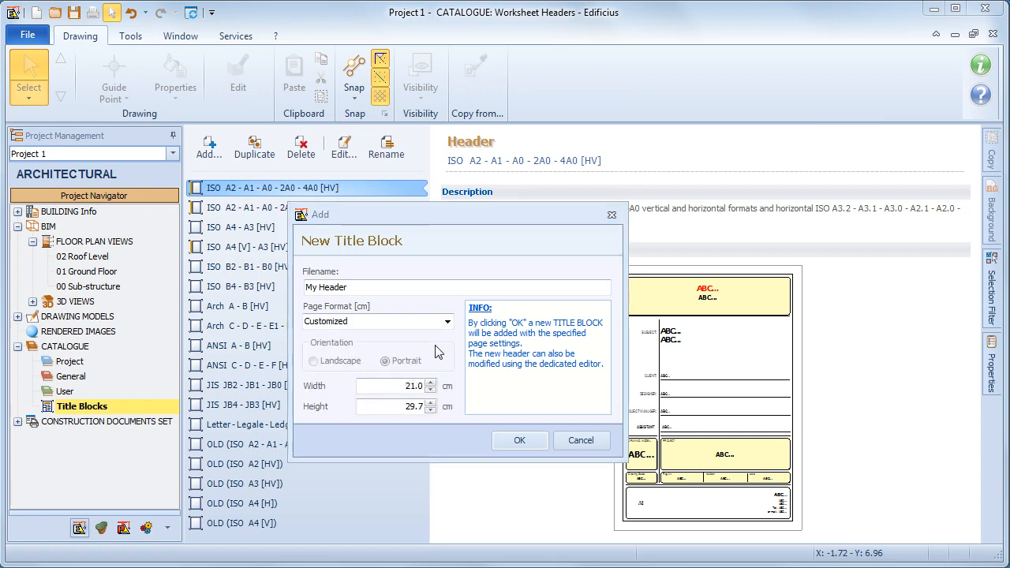
left_click(446, 322)
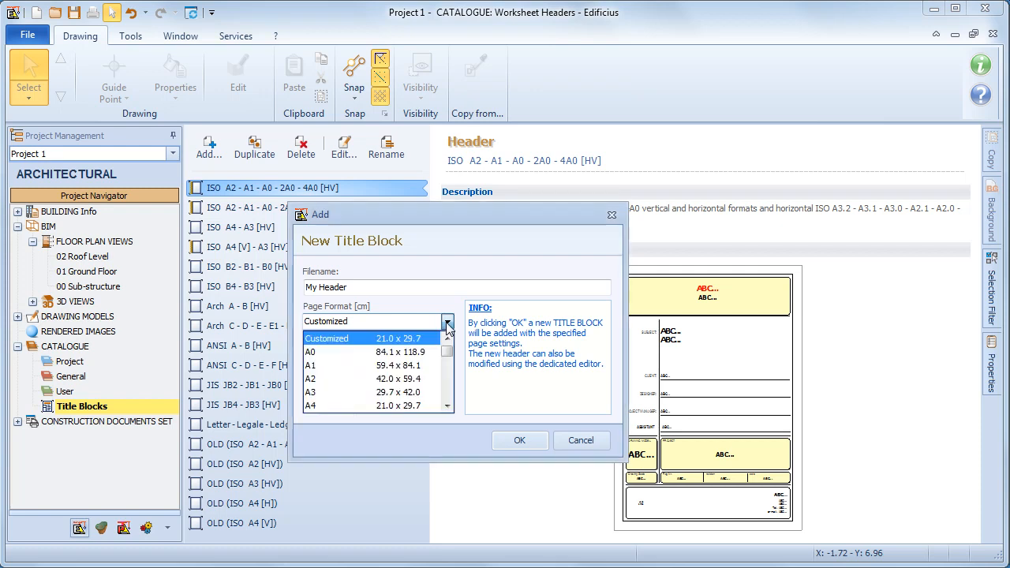
left_click(416, 405)
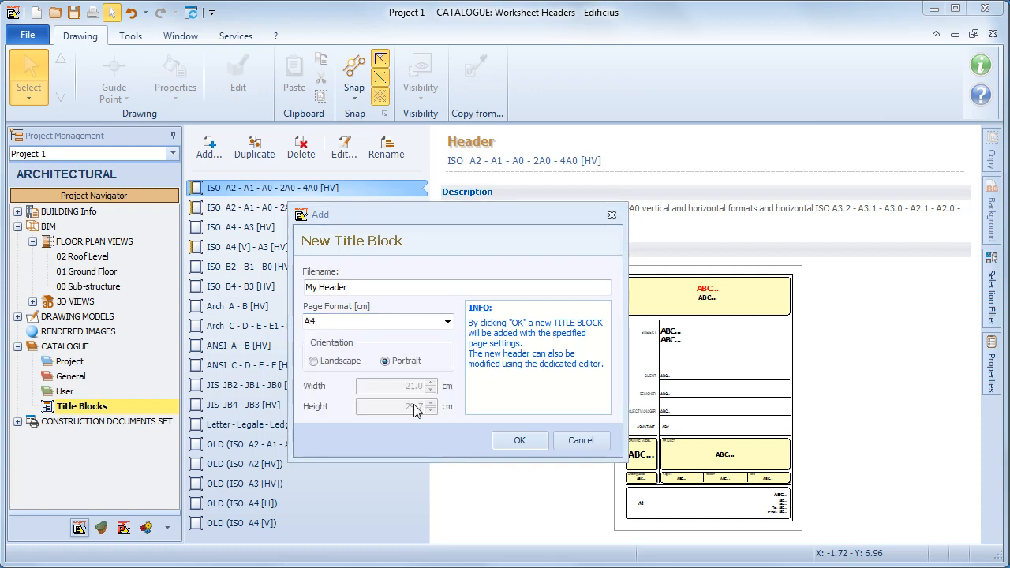
Set the page orientation to Portrait and create the title block
left_click(316, 361)
left_click(386, 363)
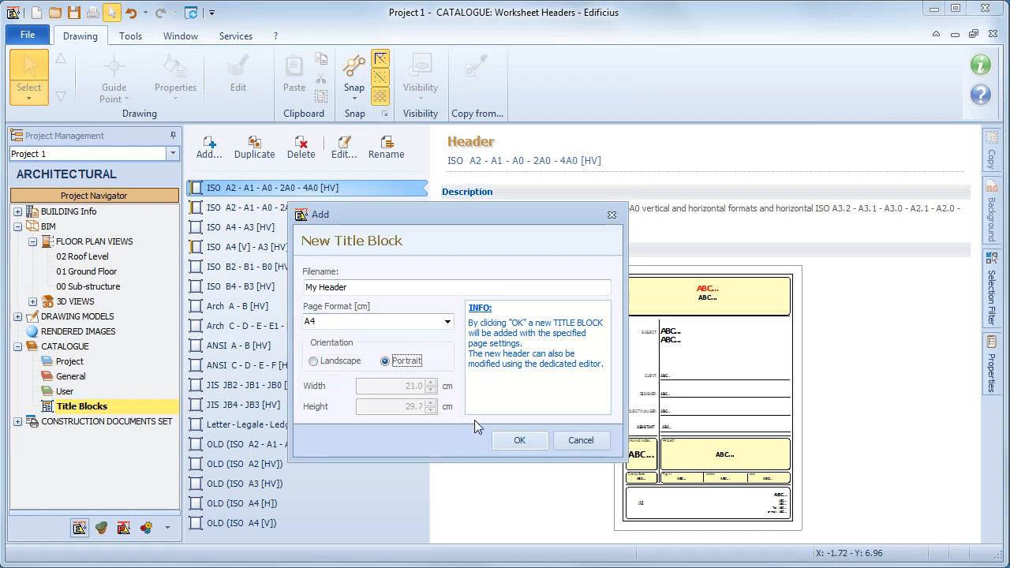
left_click(526, 440)
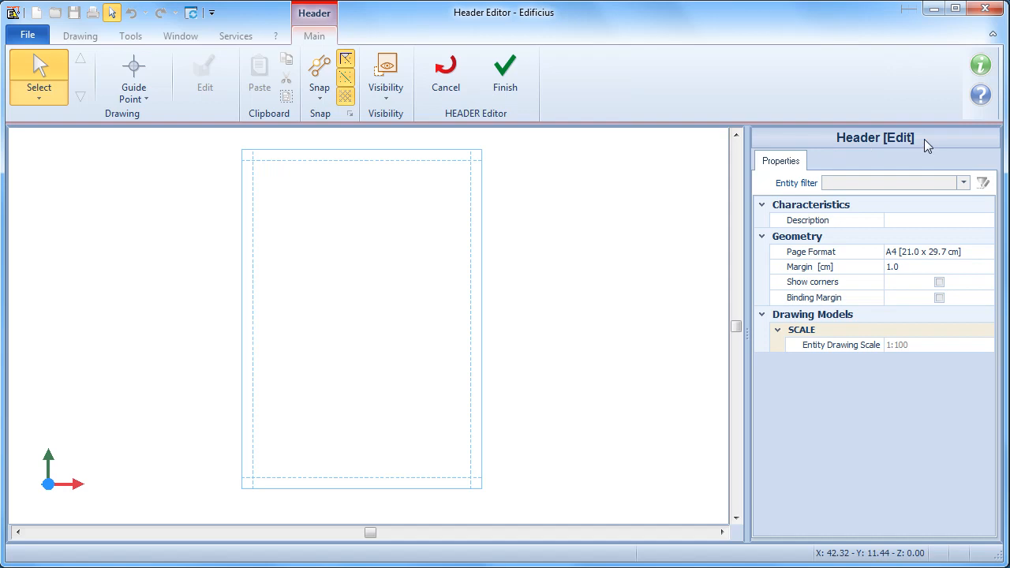
Enter Header_A4 as the header's description
left_click(912, 223)
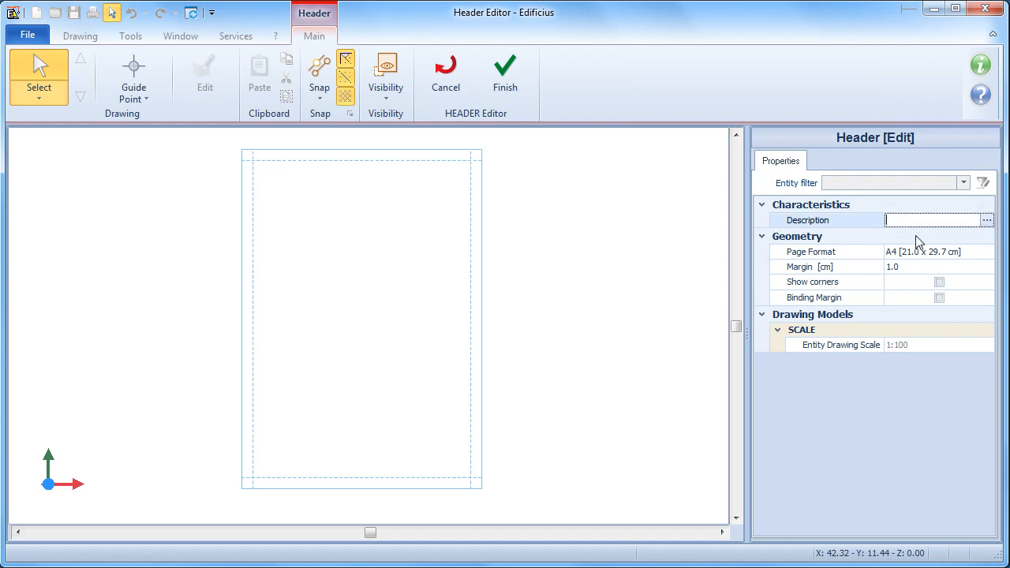
left_click(986, 222)
type("Header_A4")
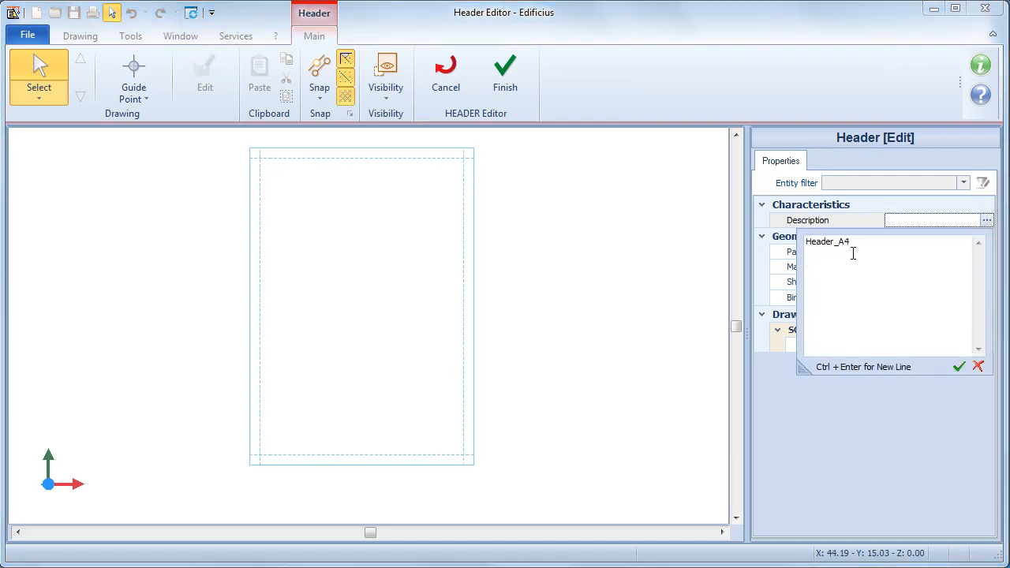
left_click(959, 366)
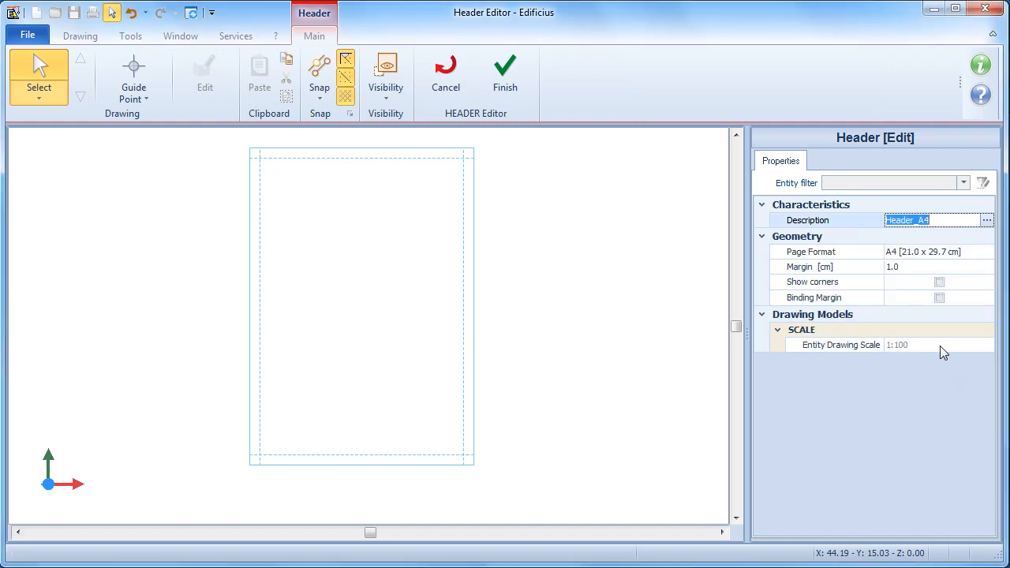
Enable the page's binding margin and set its dimension to 2 cm
left_click(939, 297)
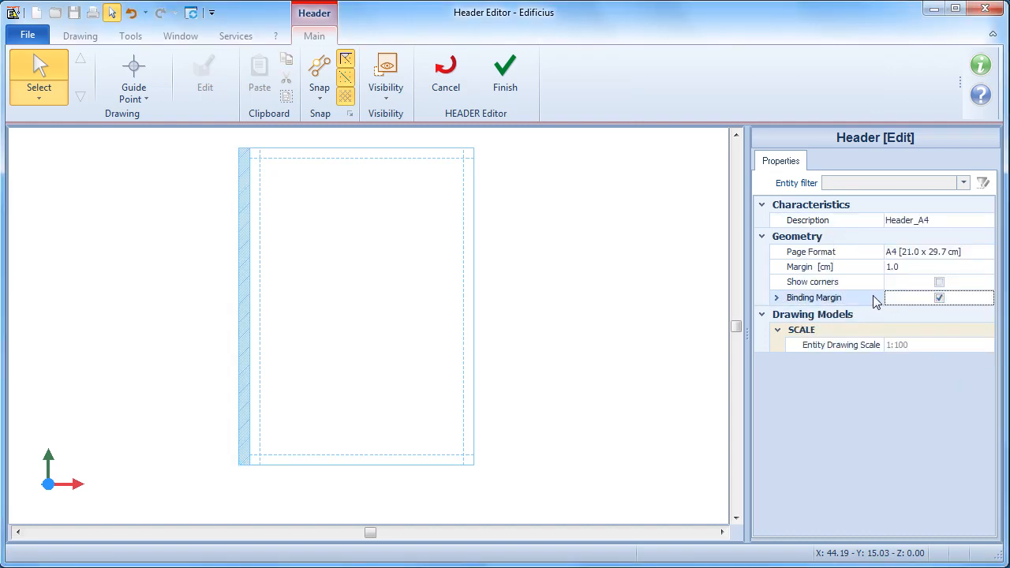
left_click(777, 298)
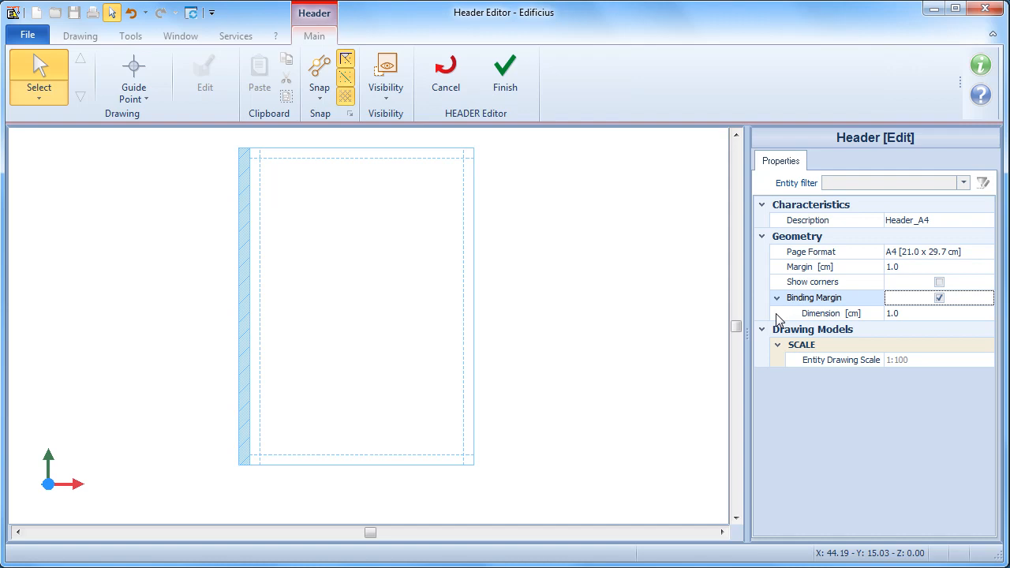
left_click(908, 315)
type("2")
key("Return")
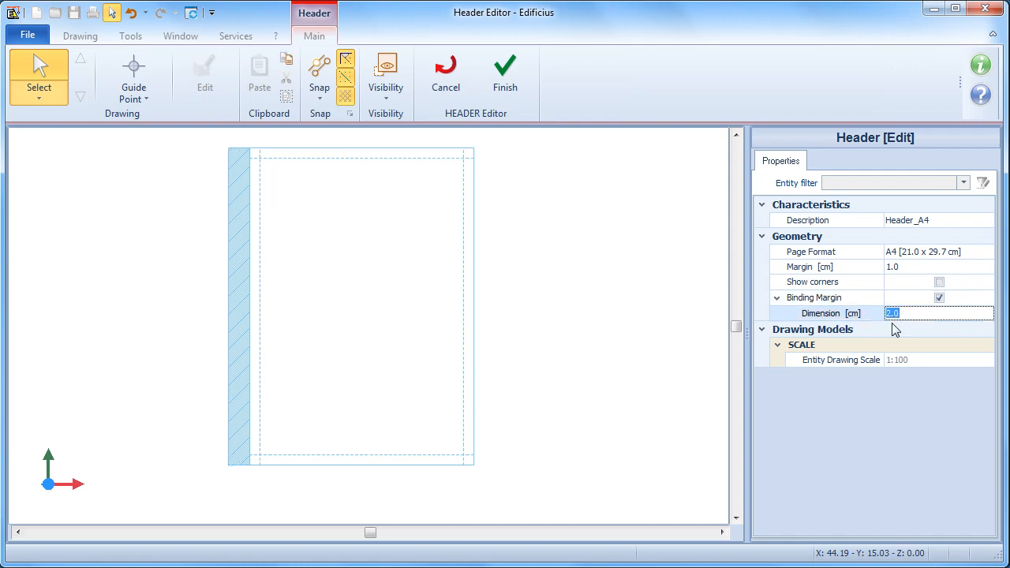
Add a vertical parallel guideline 6 cm inward from the page's left margin line
left_click(141, 99)
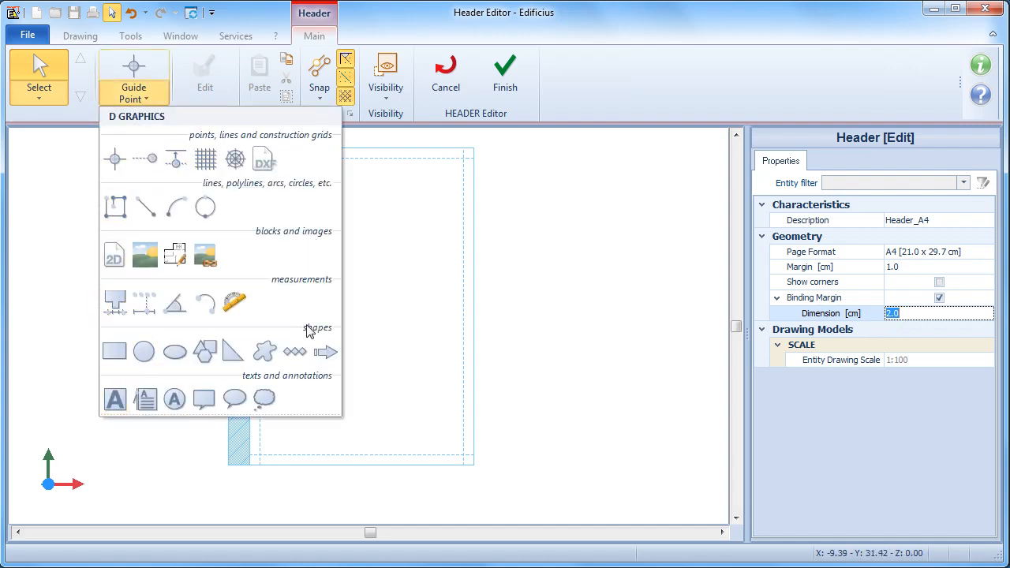
left_click(181, 164)
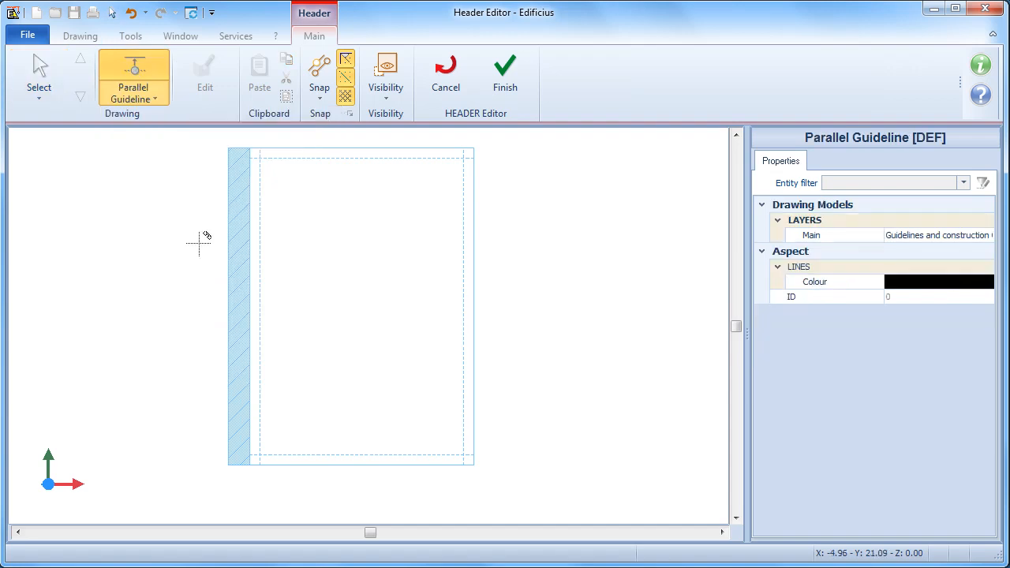
left_click(265, 261)
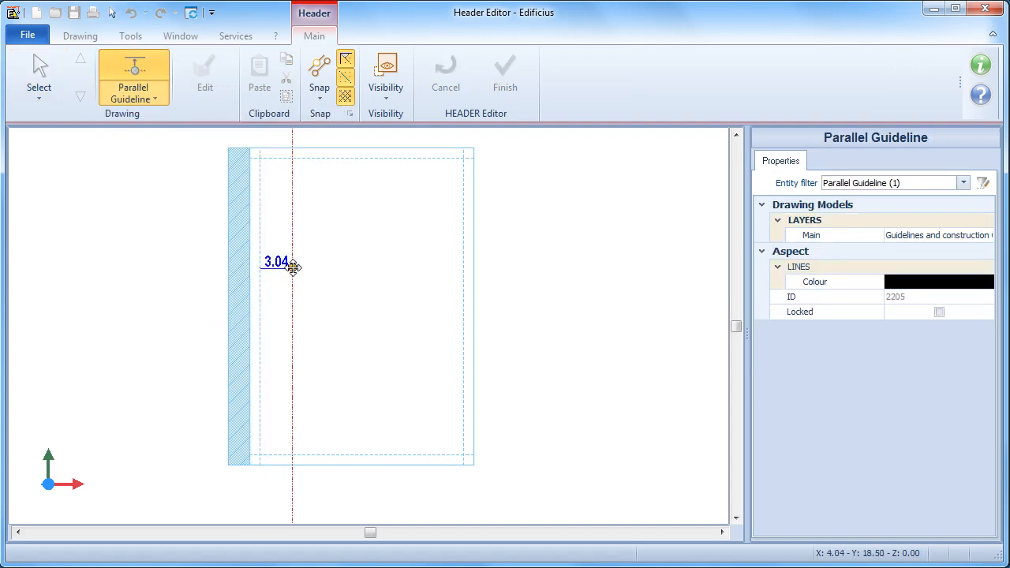
type("6")
key("Return")
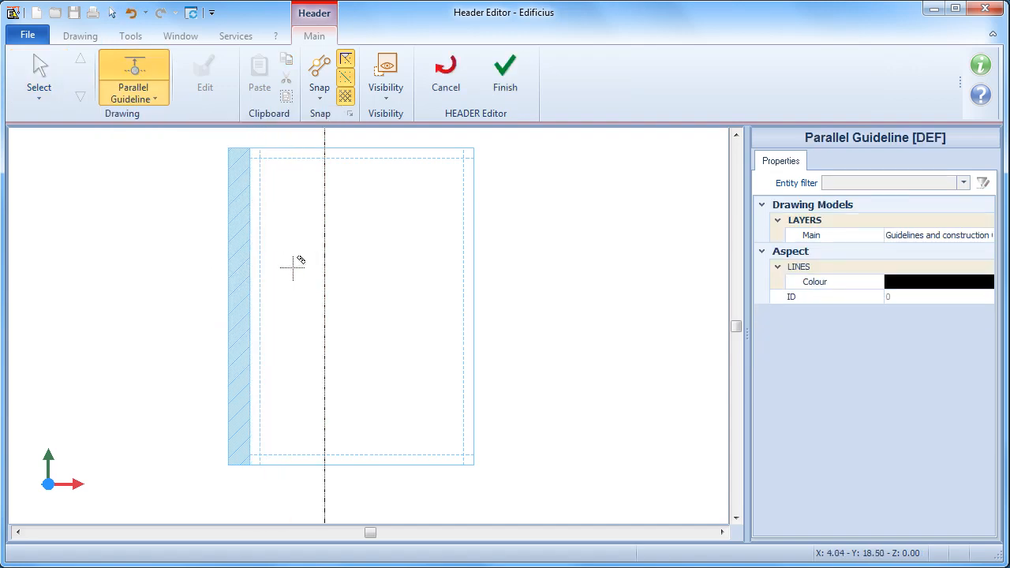
Add a horizontal parallel guideline 6 cm above the page's bottom margin line
left_click(386, 451)
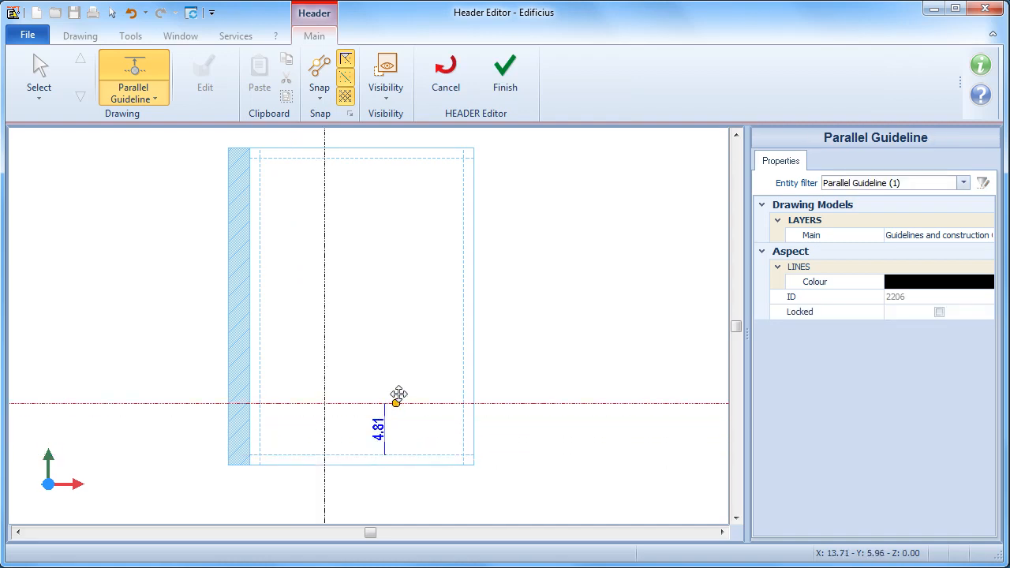
type("6")
key("Return")
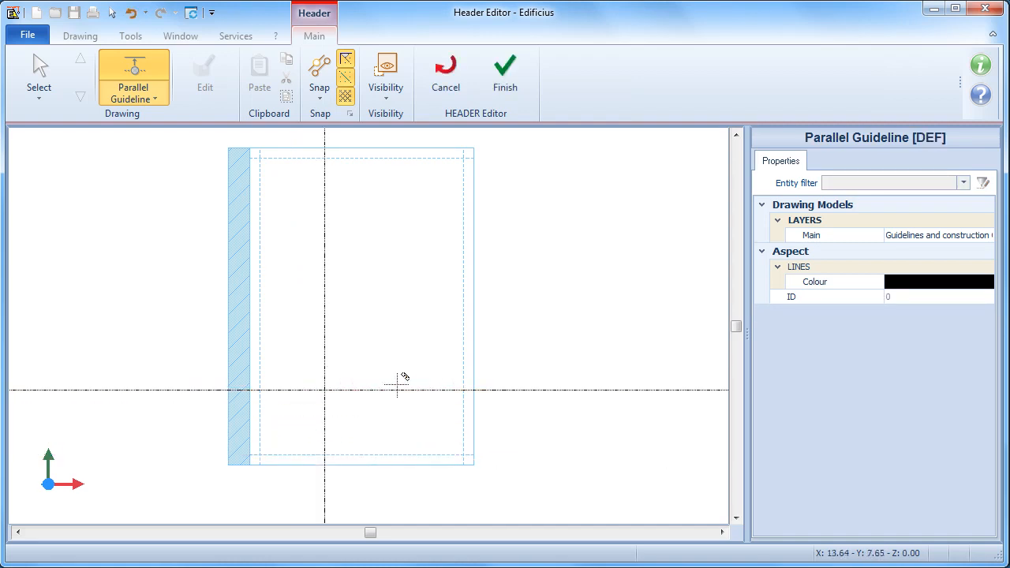
Place a rectangular magnetic grid where the left margin line meets the horizontal guideline
left_click(153, 102)
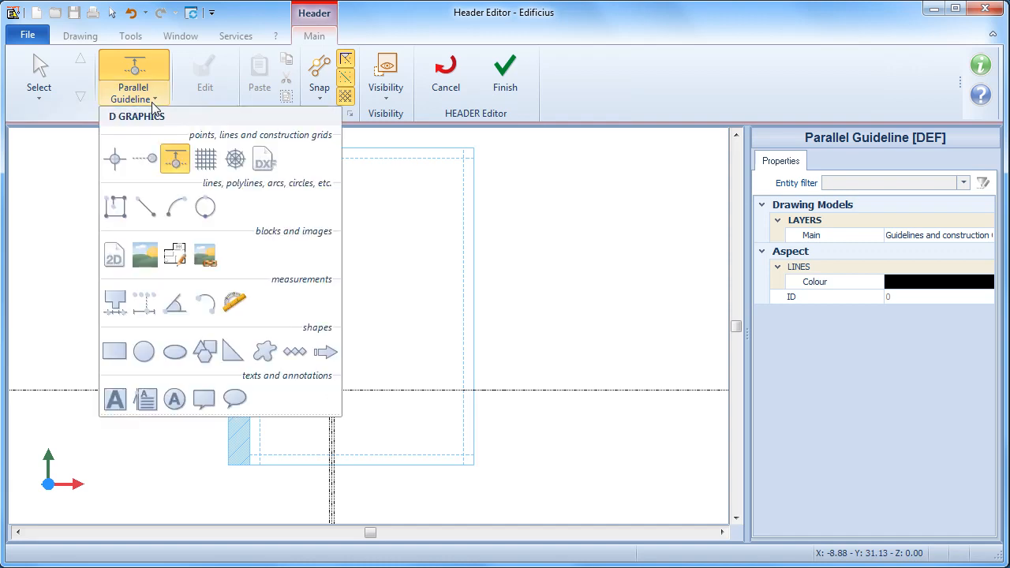
left_click(205, 162)
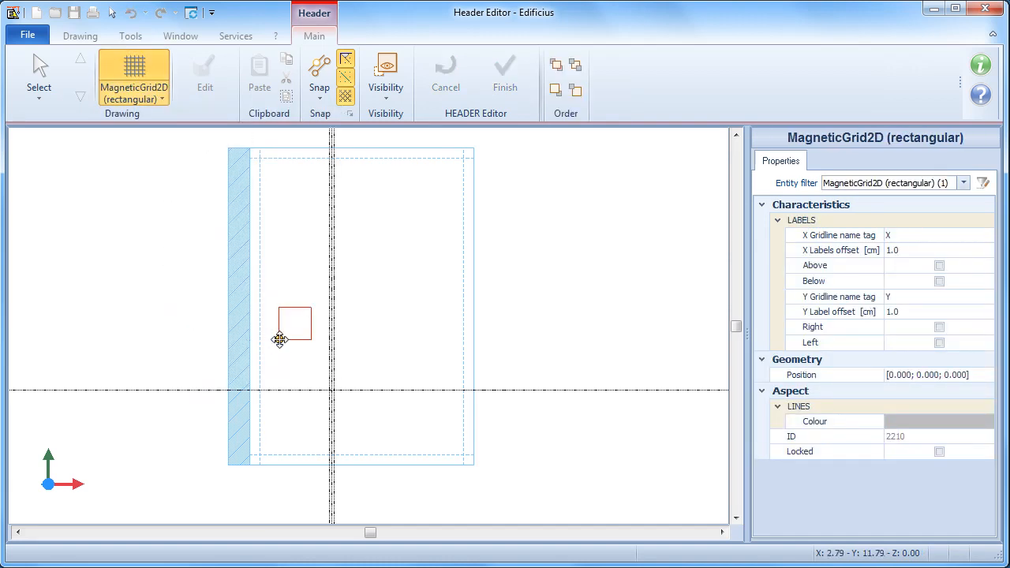
left_click(261, 393)
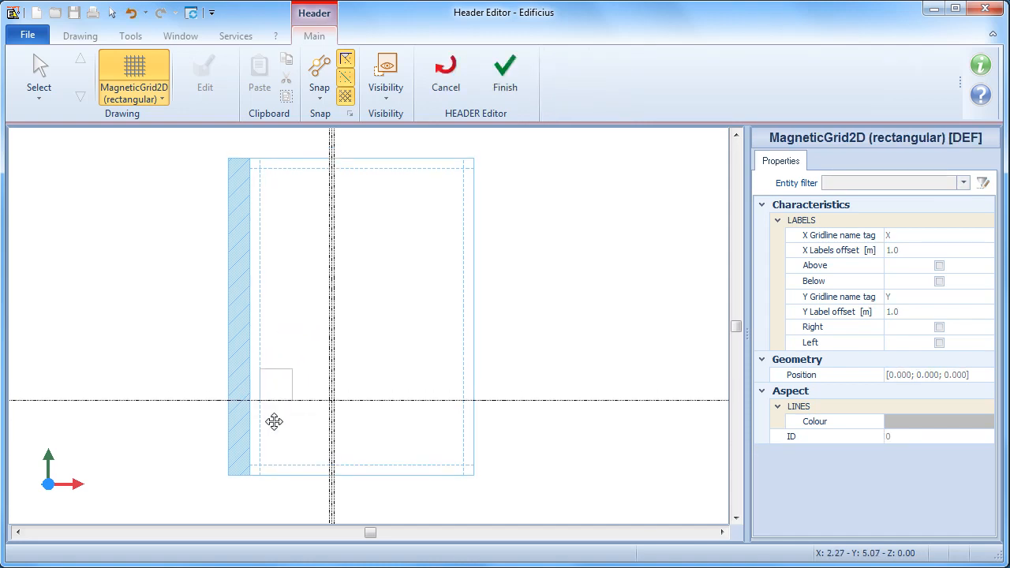
key("Escape")
Lengthen the grid's bottom side to the page's right margin line, making it 19 cm wide
left_click(279, 407)
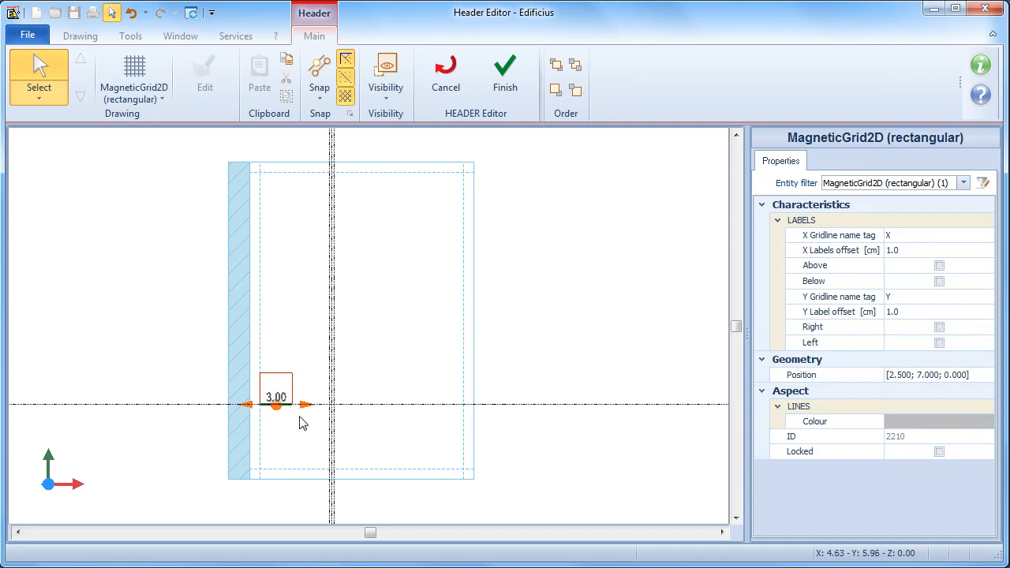
right_click(310, 409)
left_click(339, 432)
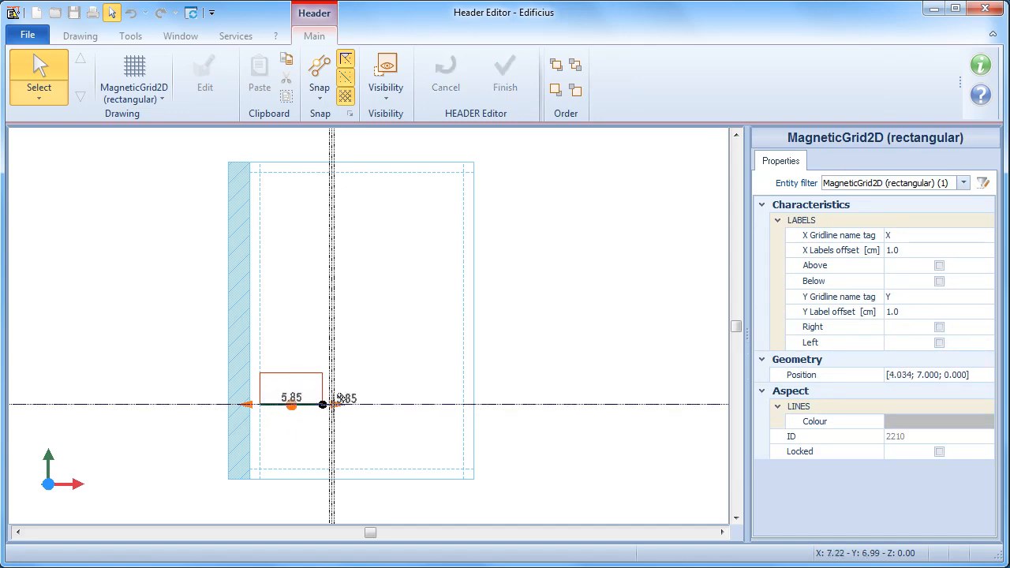
left_click(466, 400)
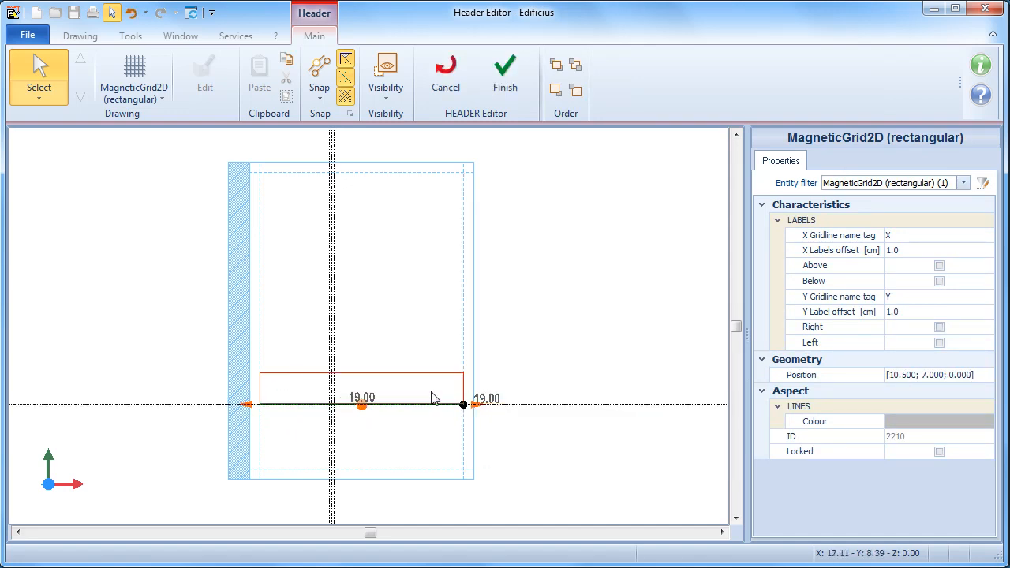
Modify the length of the grid's right side to 15.70 cm
left_click(460, 385)
right_click(463, 365)
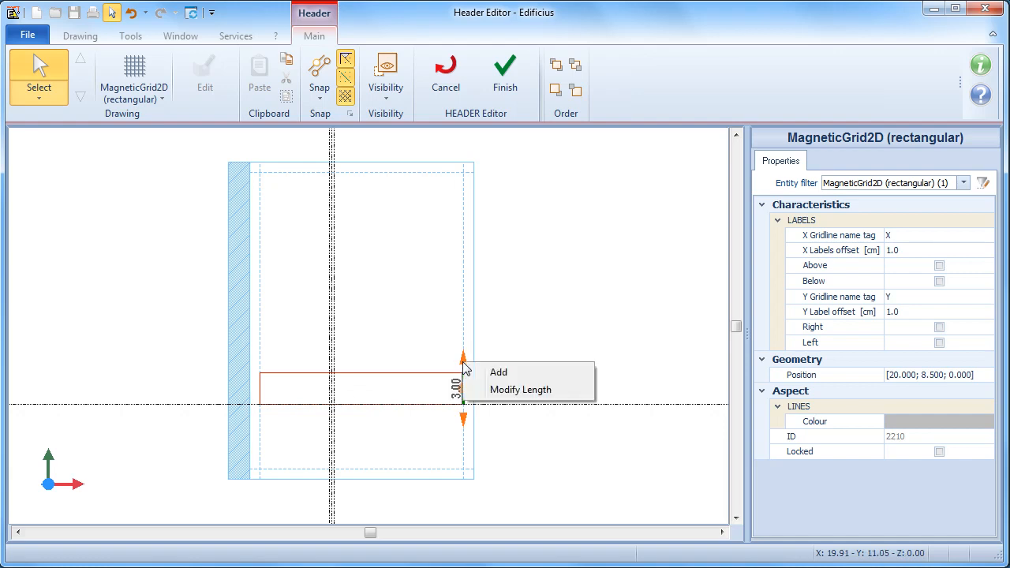
left_click(495, 390)
type("15.70")
key("Return")
Divide the grid's right side into five equal parts to form horizontal rows
right_click(463, 323)
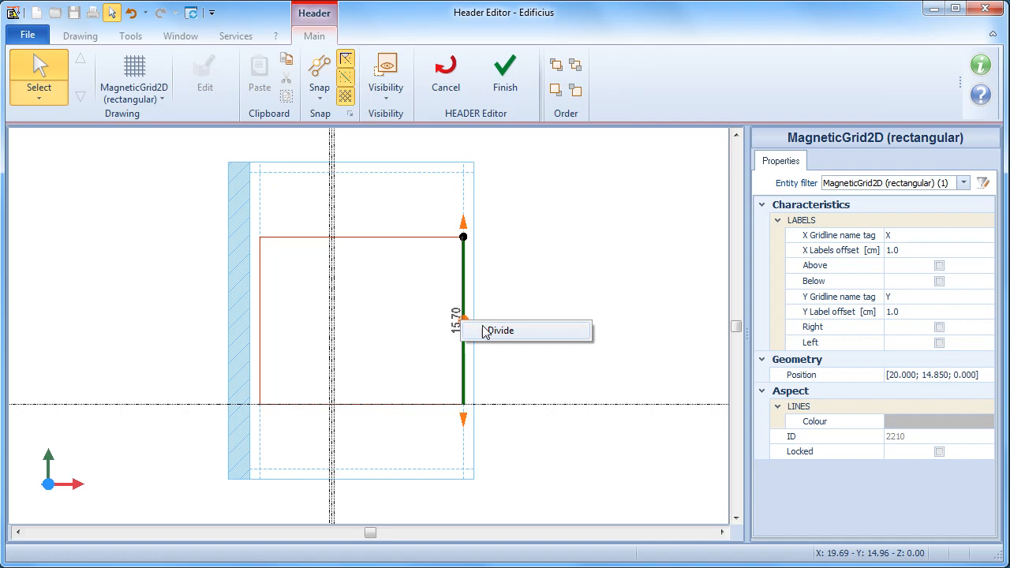
left_click(493, 330)
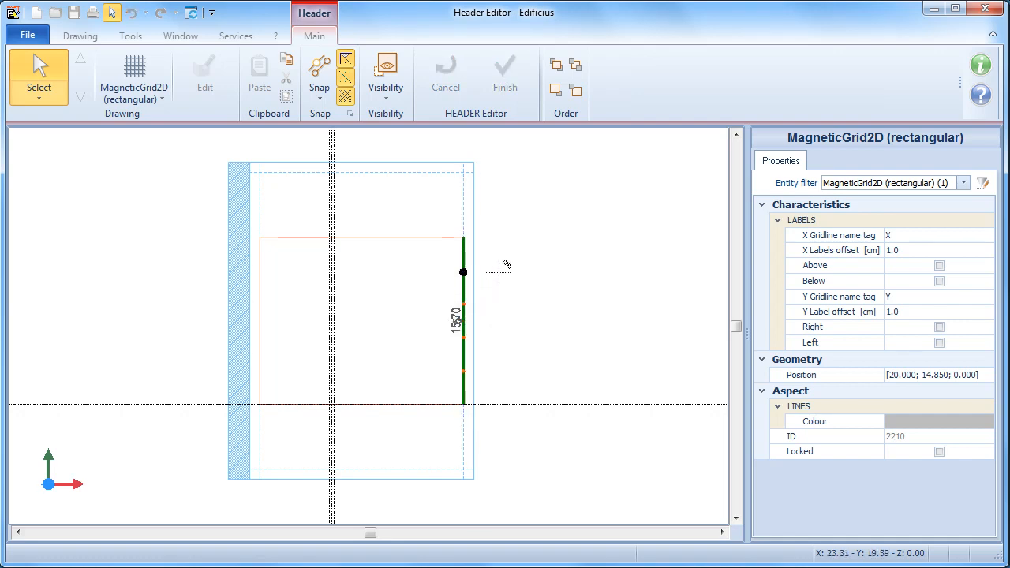
left_click(464, 276)
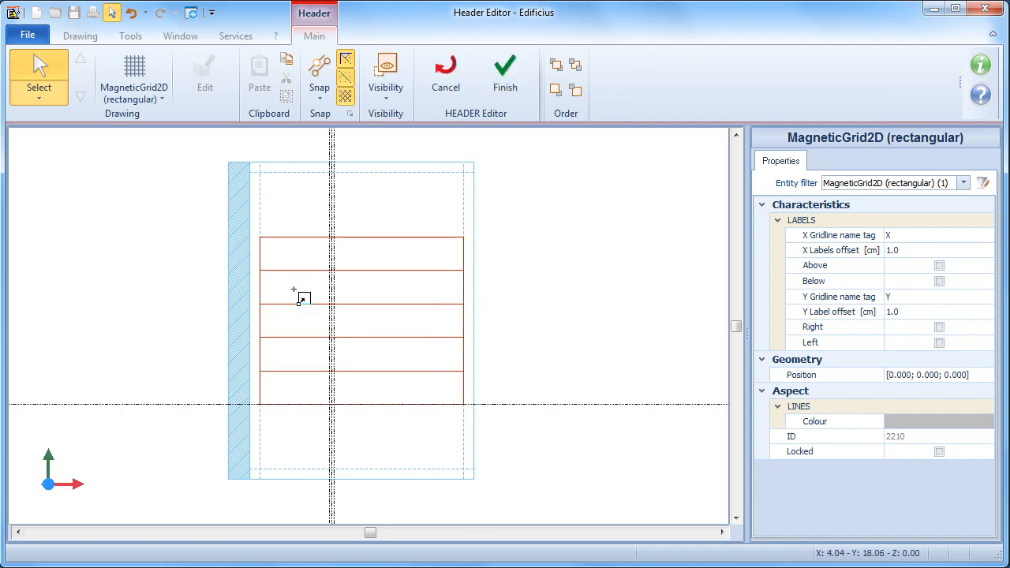
Draw a vertical line along the middle vertical guideline from the magnetic grid's top side to its bottom side
left_click_drag(195, 215, 521, 432)
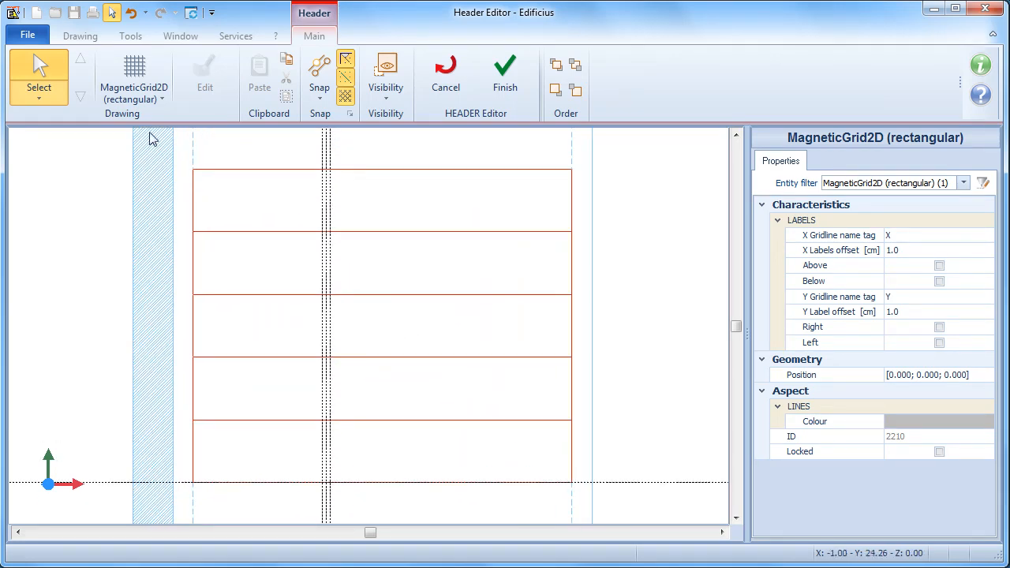
left_click(154, 105)
left_click(145, 207)
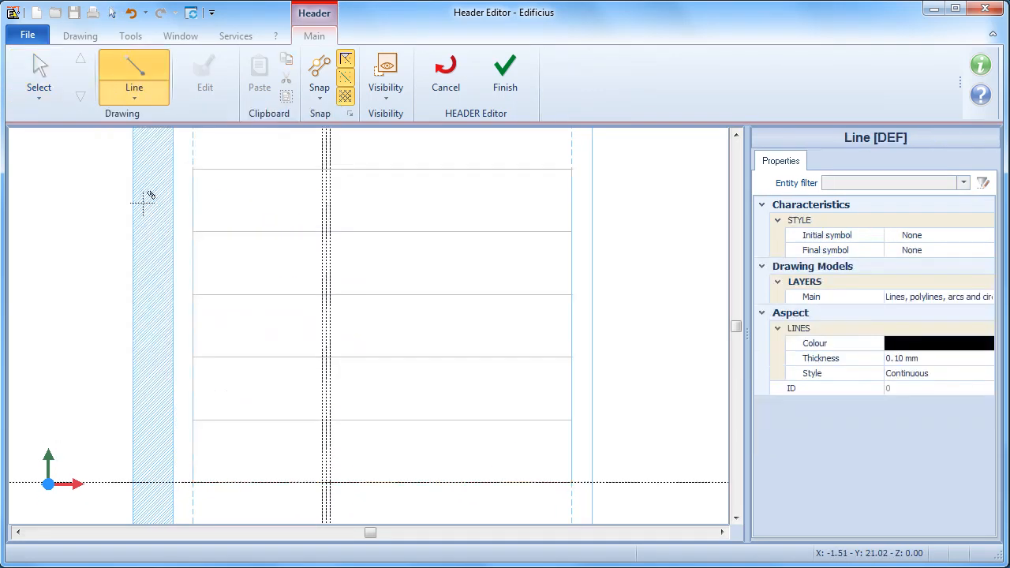
left_click(325, 169)
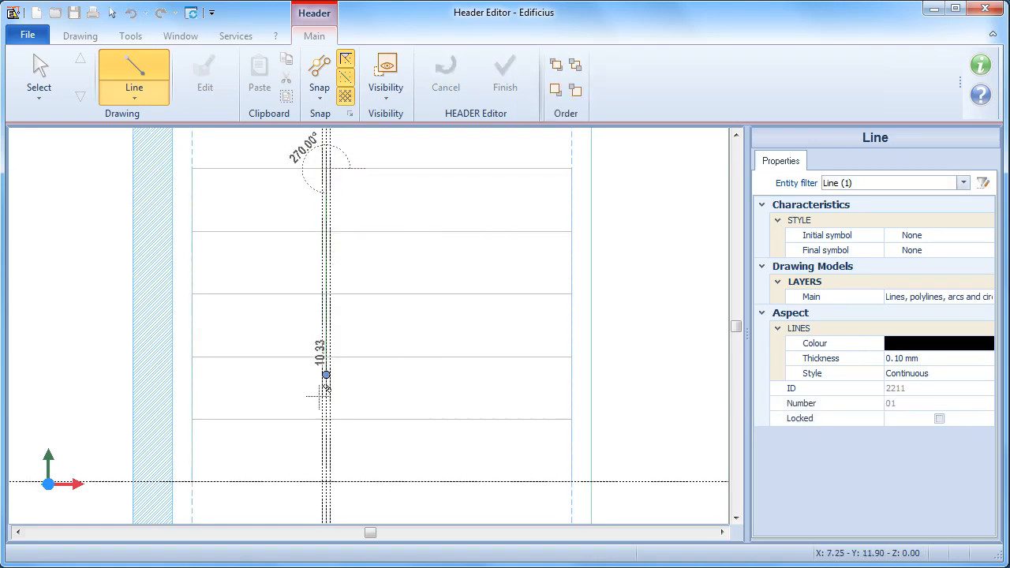
left_click(327, 475)
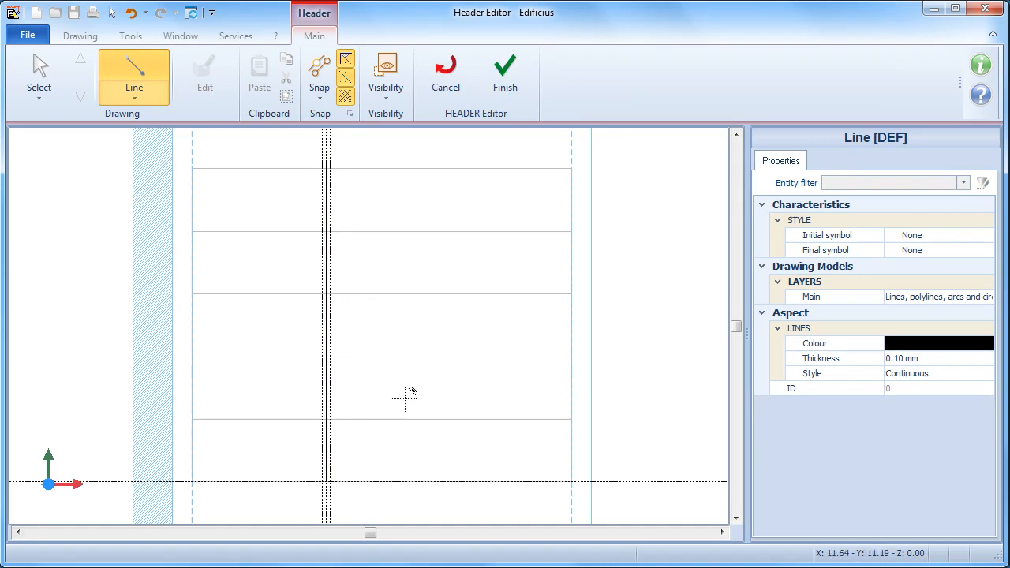
scroll(404, 398, "down", 2)
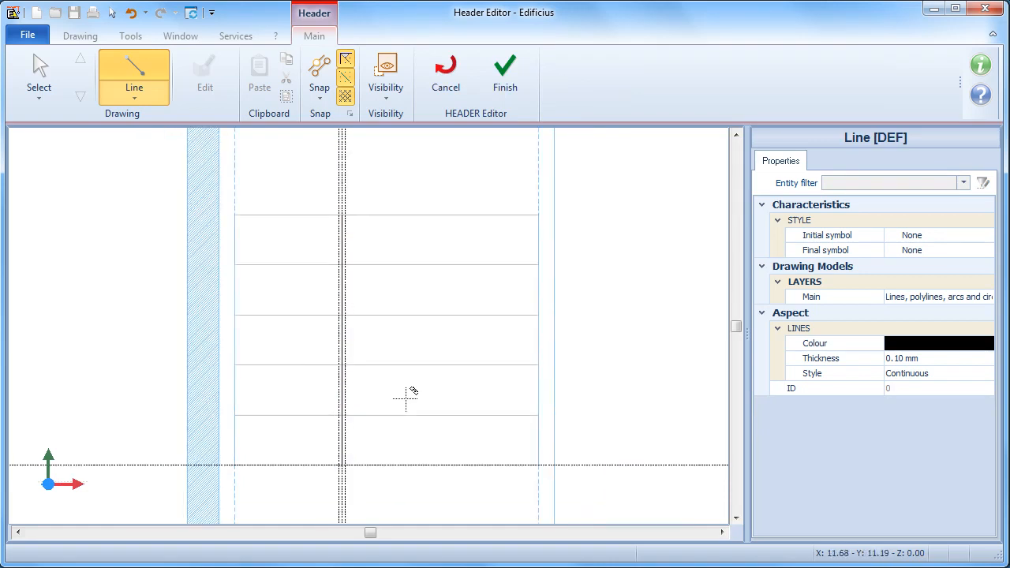
Hide the parallel guidelines to check the drawn lines and restore their visibility
left_click(386, 98)
left_click(378, 140)
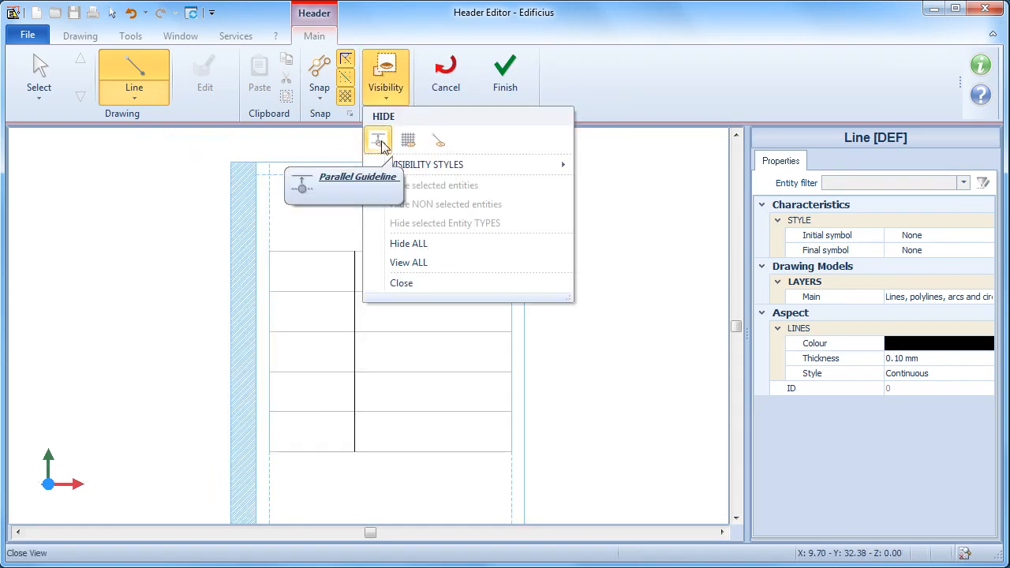
left_click(423, 289)
left_click(385, 101)
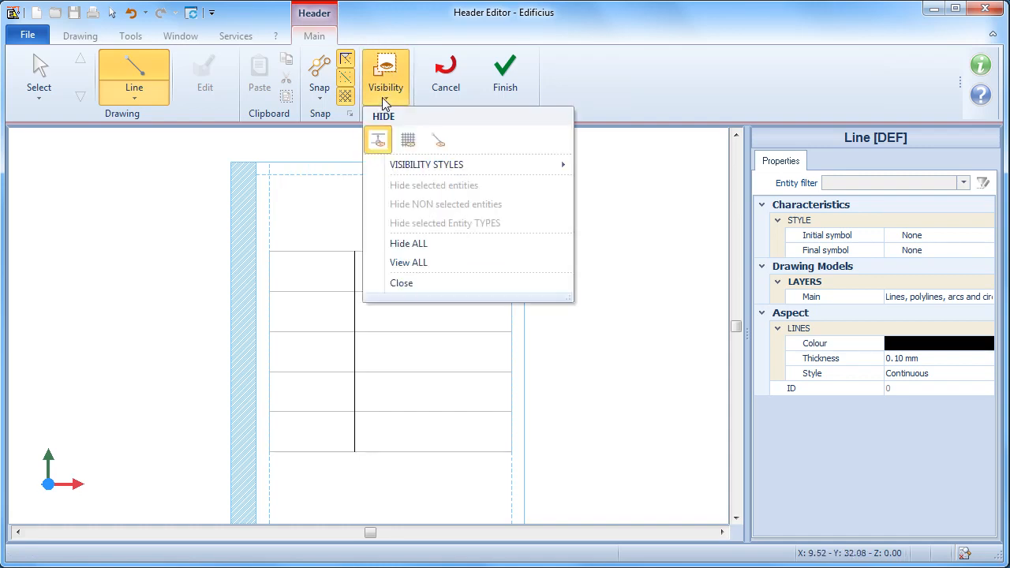
left_click(378, 141)
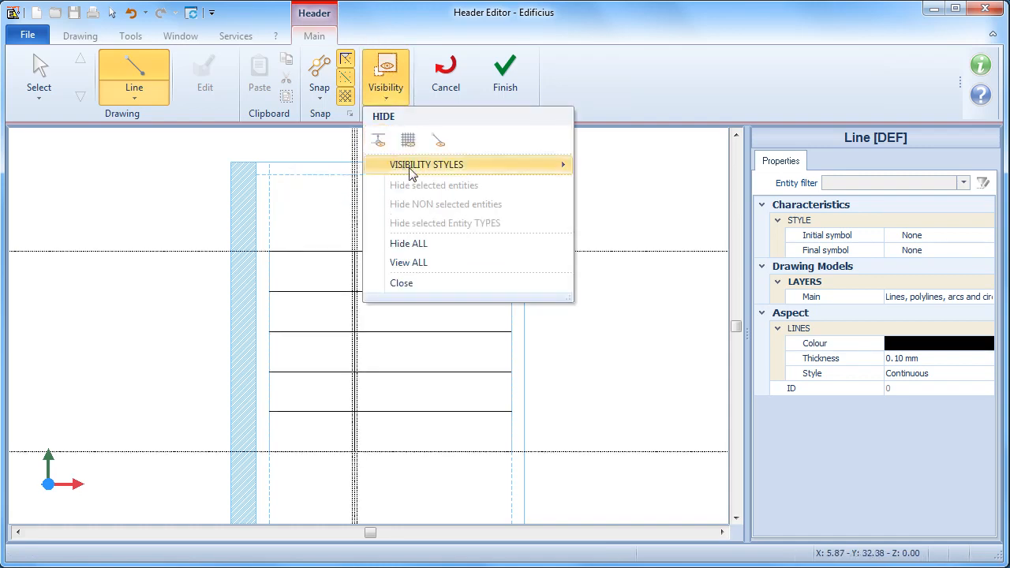
left_click(430, 284)
key("Escape")
Draw a 19 × 6 cm rectangle from the upper-left margin corner to where the upper guideline meets the right margin line
scroll(401, 199, "up", 2)
middle_click_drag(402, 198, 419, 261)
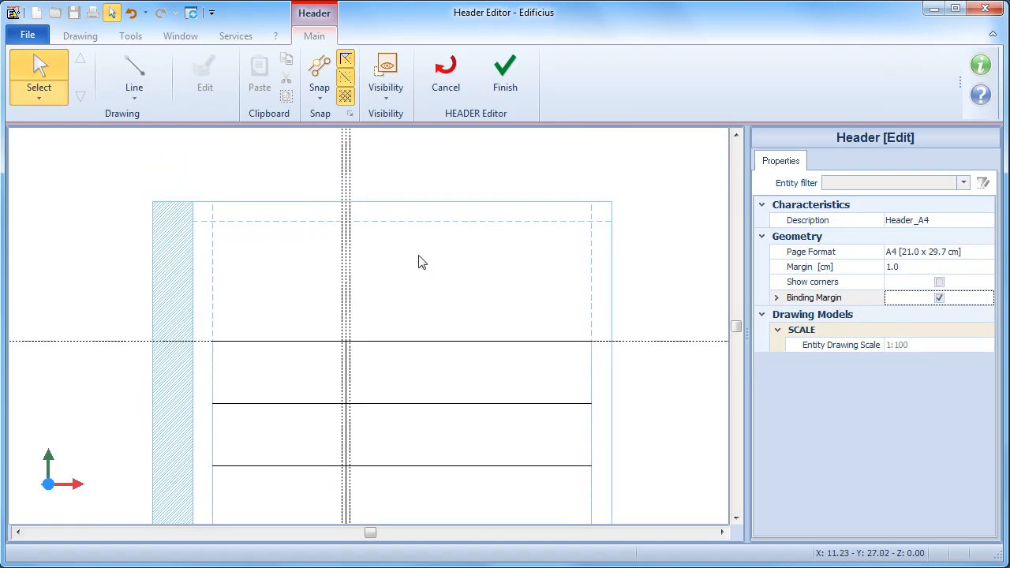
left_click(134, 96)
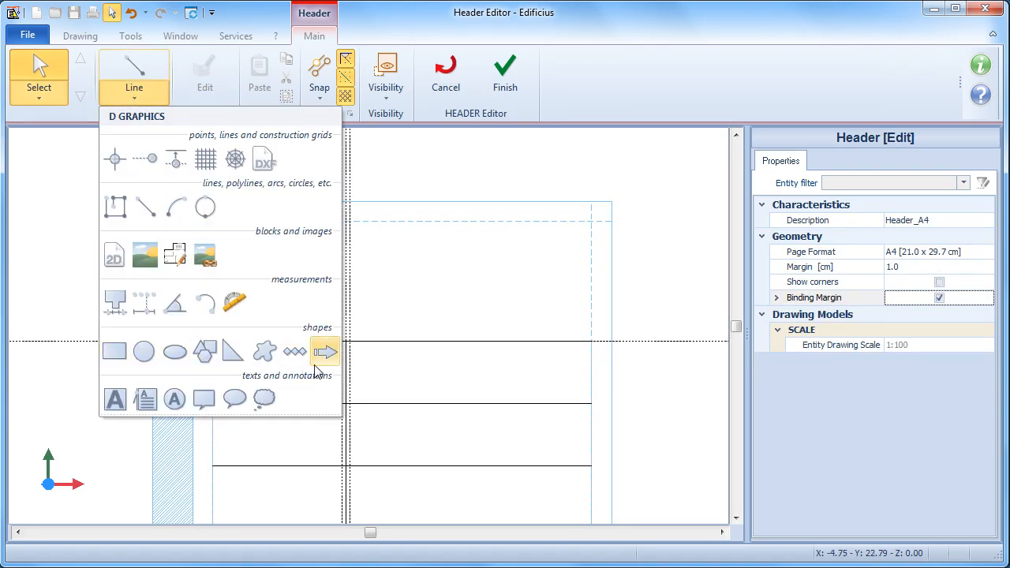
left_click(114, 351)
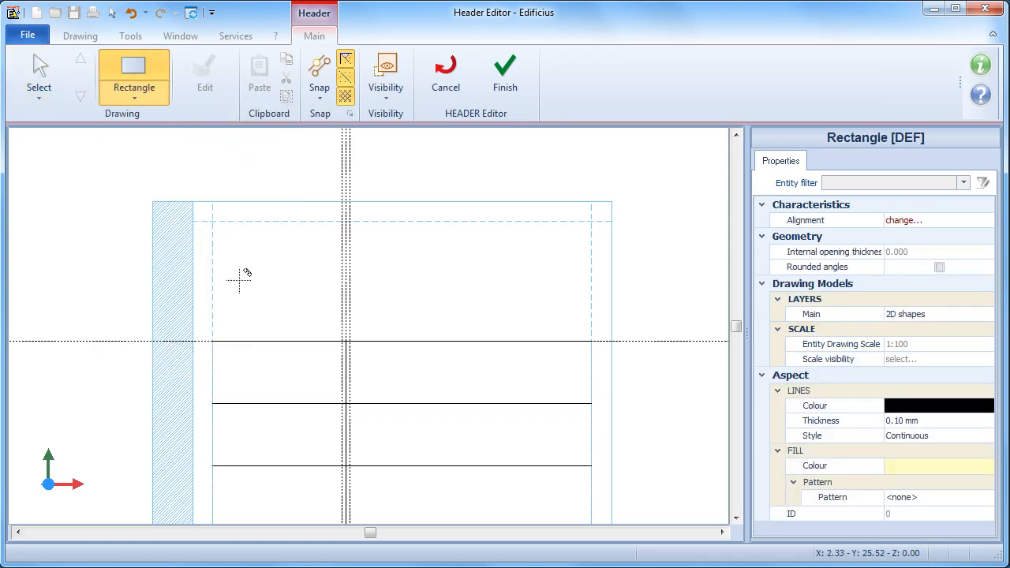
left_click(213, 221)
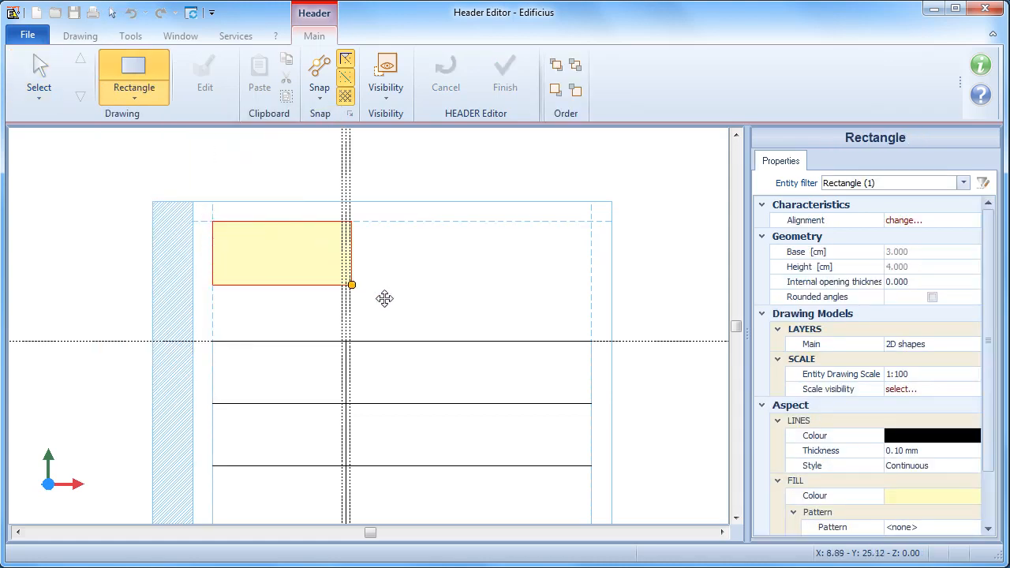
left_click(591, 340)
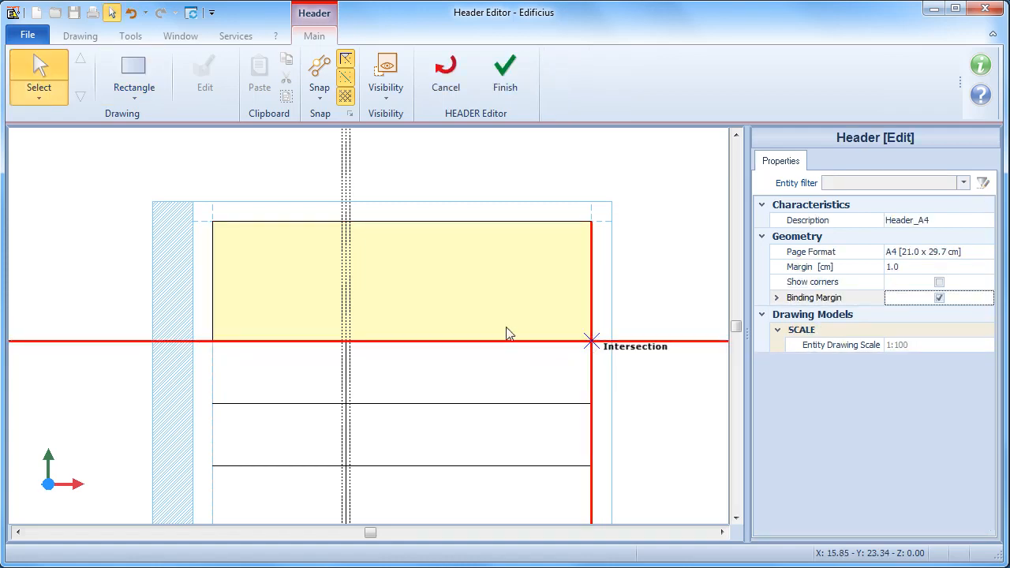
Give the top rectangle rounded angles with a corner radius of 0.7
left_click(471, 285)
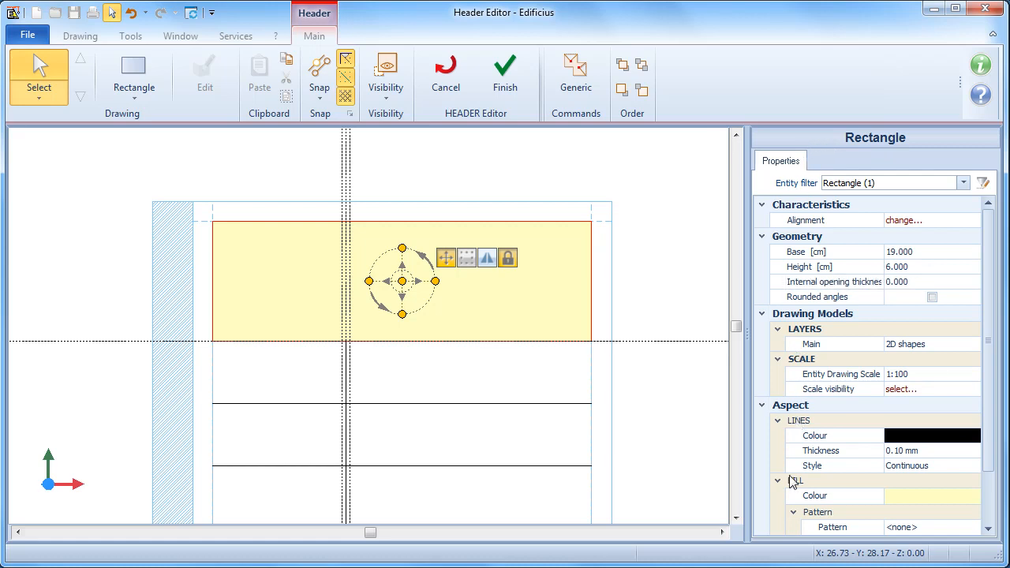
left_click(932, 297)
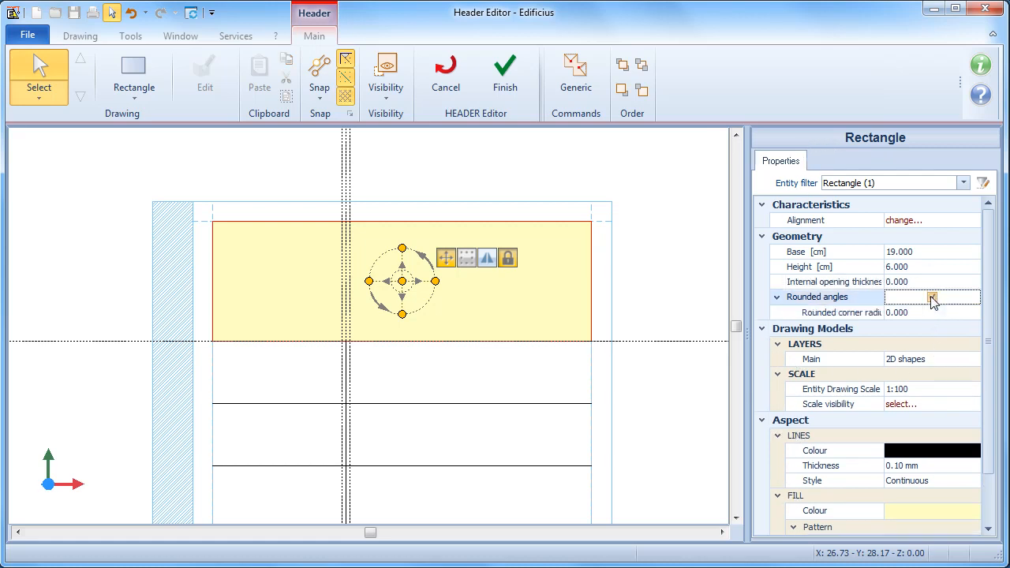
left_click(917, 313)
type("7")
key("Return")
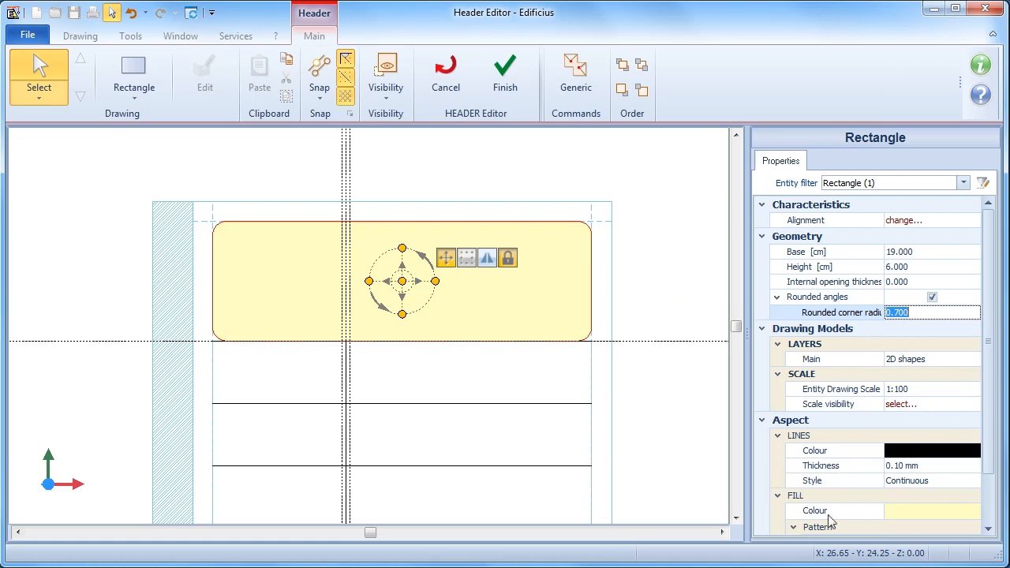
Fill the top rectangle with light grey (192, 192, 192) from the base colours
left_click(938, 517)
left_click(973, 513)
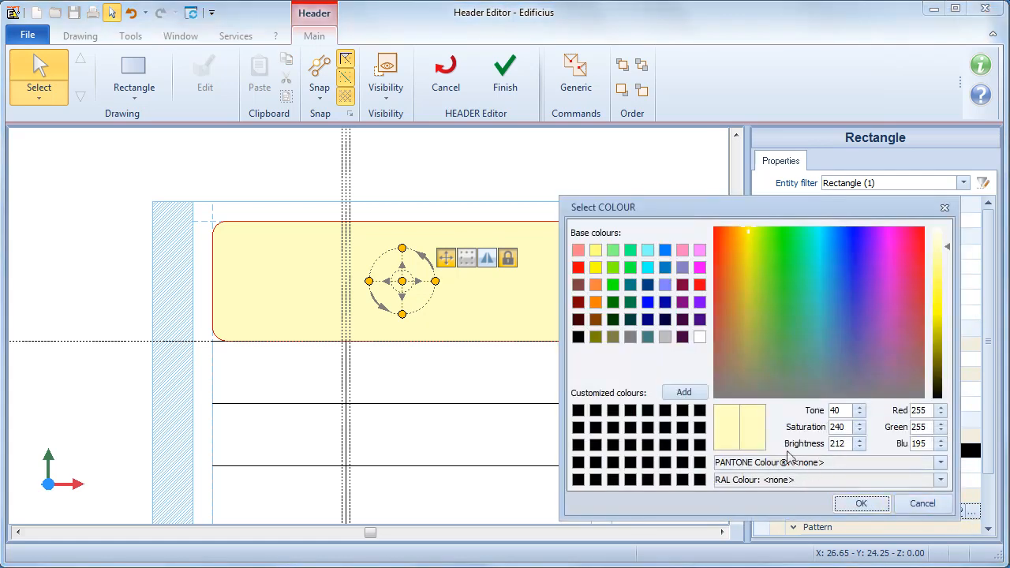
left_click(667, 338)
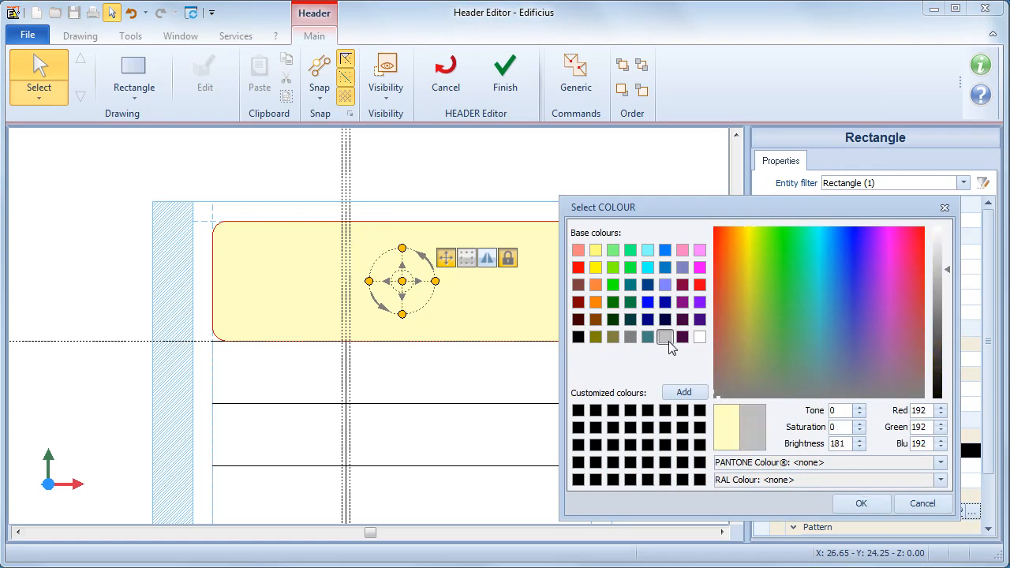
left_click(861, 503)
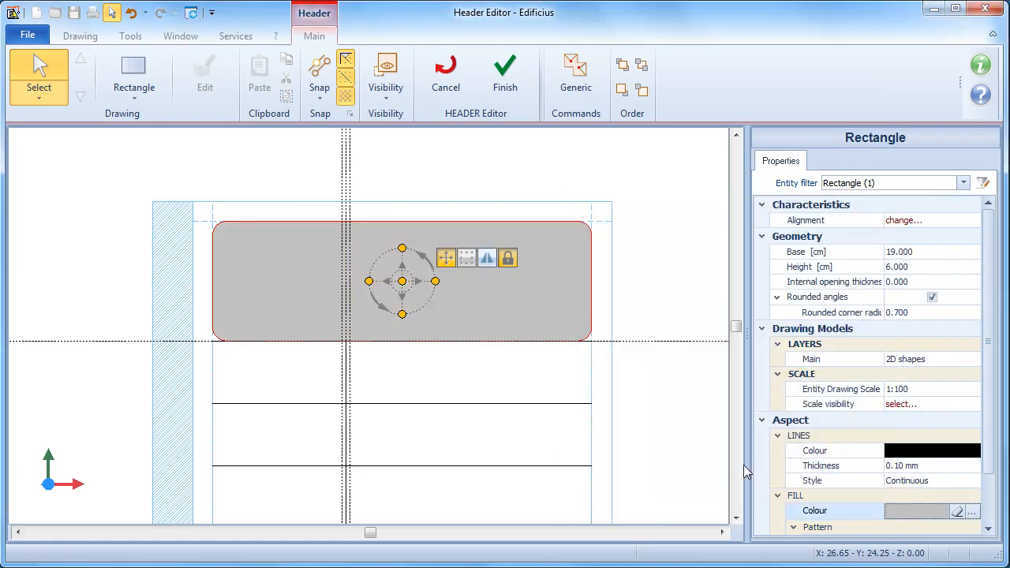
key("Escape")
Draw two rectangles between the lower guideline and the bottom margin, one on each side of the vertical guidelines, out to the side margins
middle_click(509, 318)
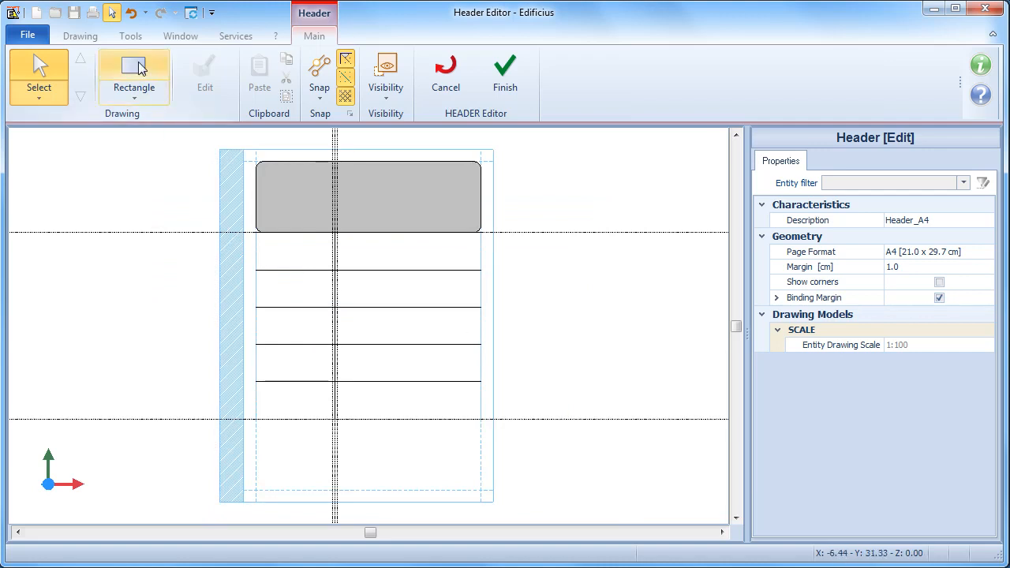
left_click(150, 89)
left_click(256, 419)
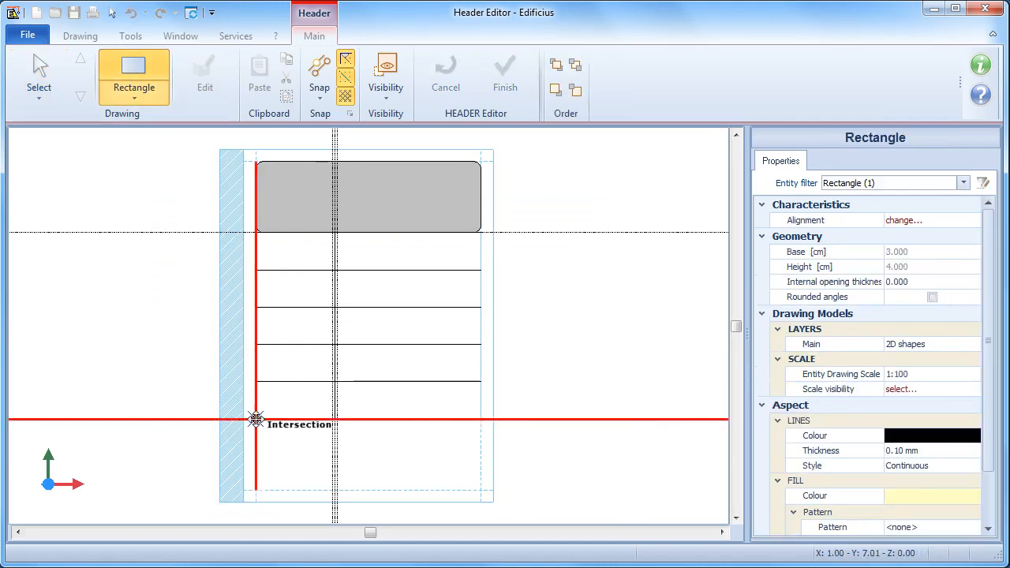
left_click(332, 489)
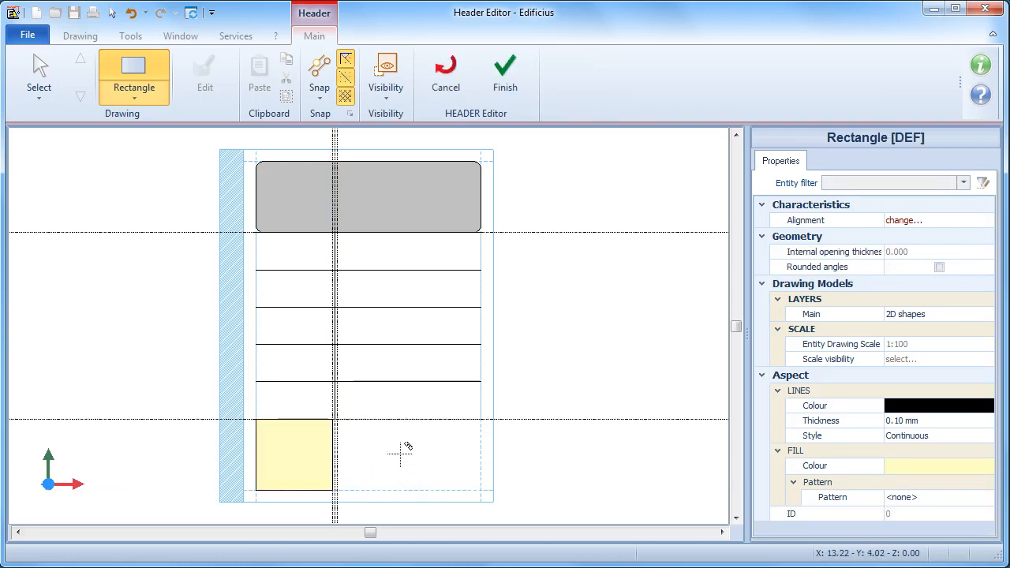
left_click(338, 419)
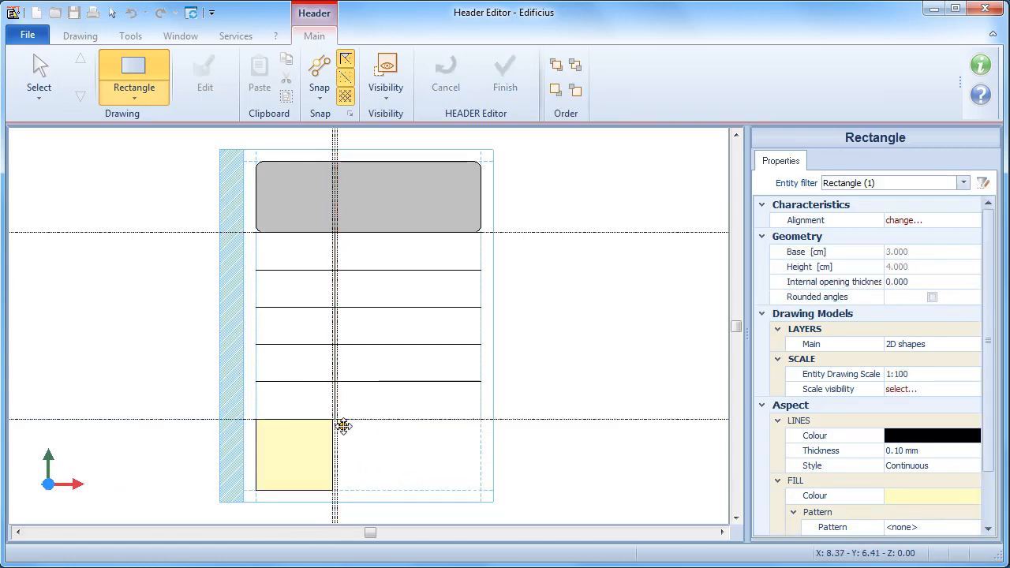
left_click(479, 490)
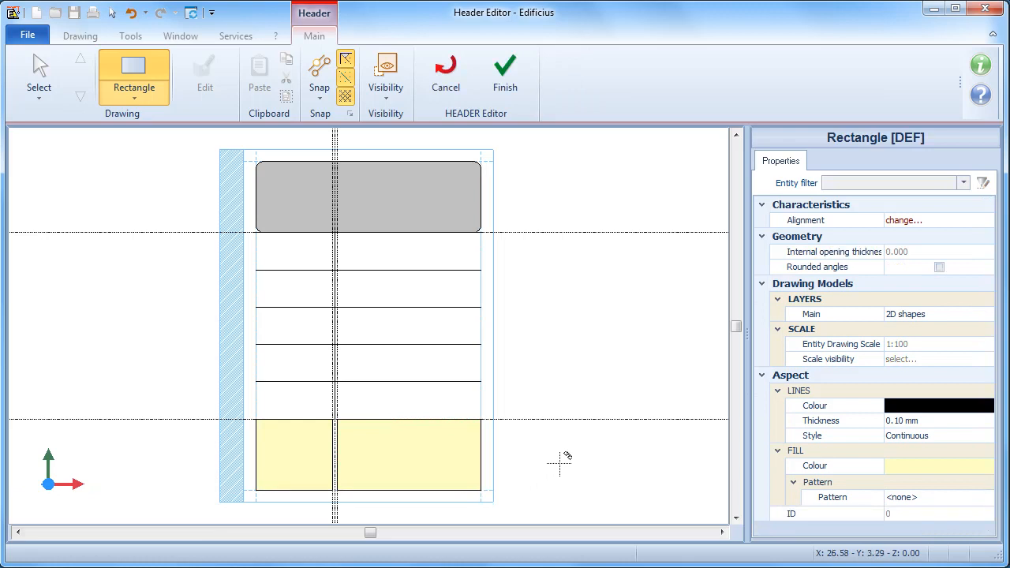
key("Escape")
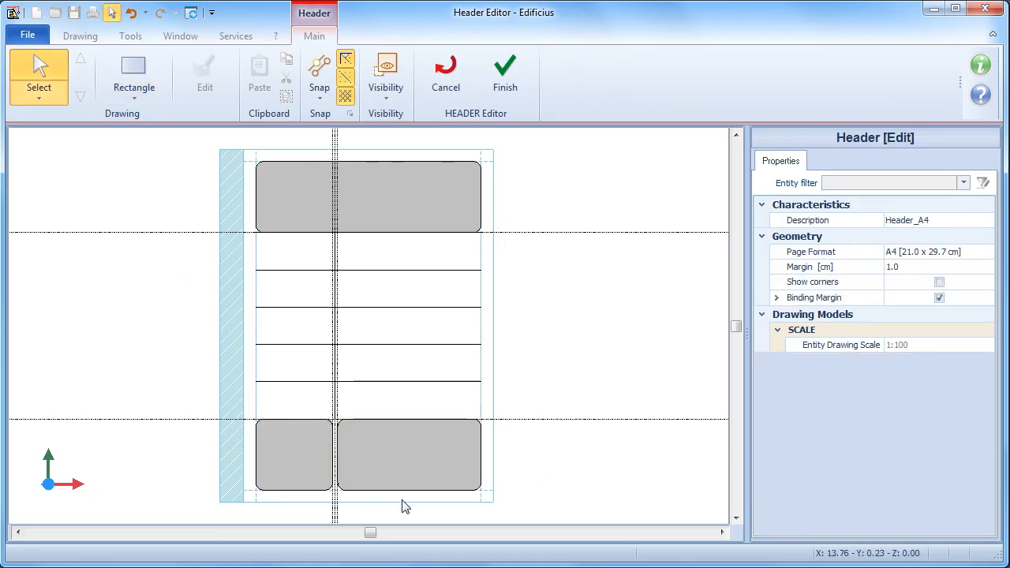
Place a text box inside the top grey rectangle and enter TOWN OF... in Paragraph1 at font size 22
left_click(136, 101)
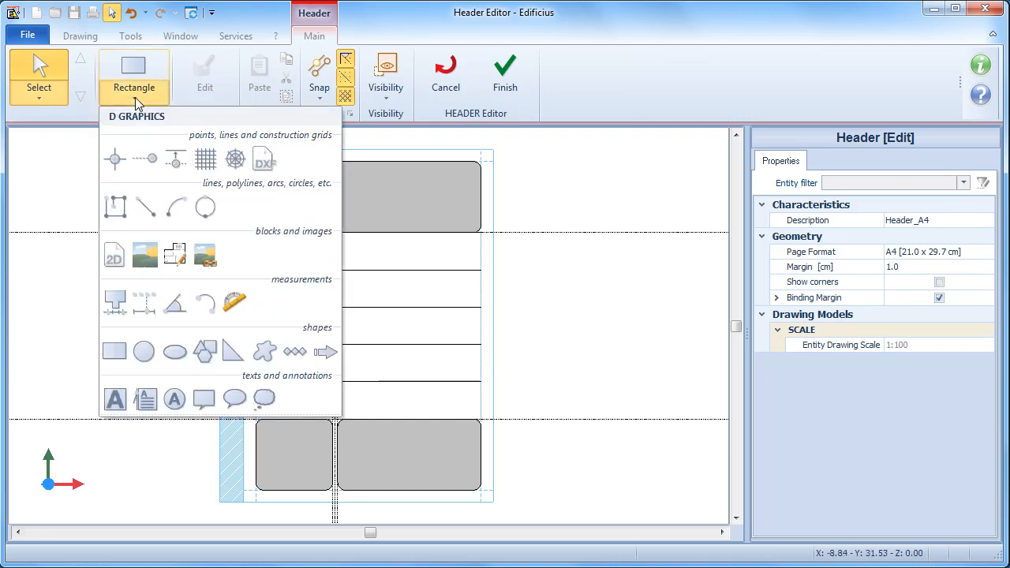
left_click(115, 400)
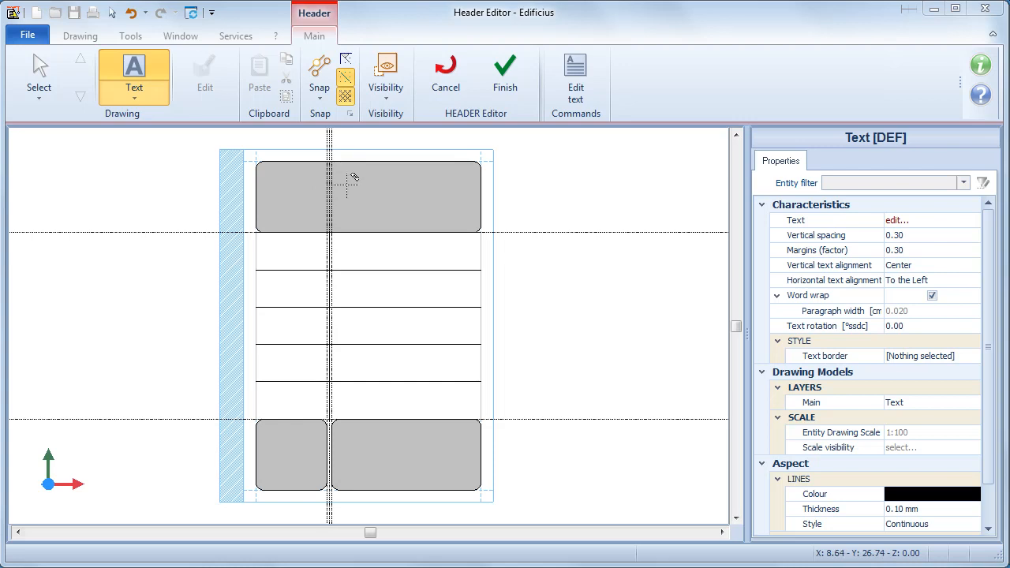
scroll(338, 199, "up", 3)
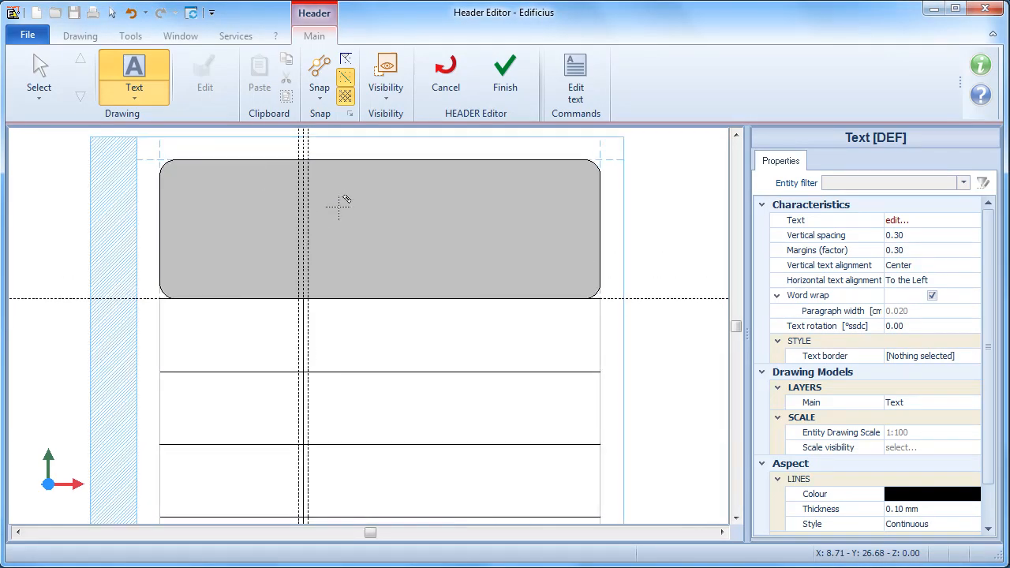
left_click(324, 240)
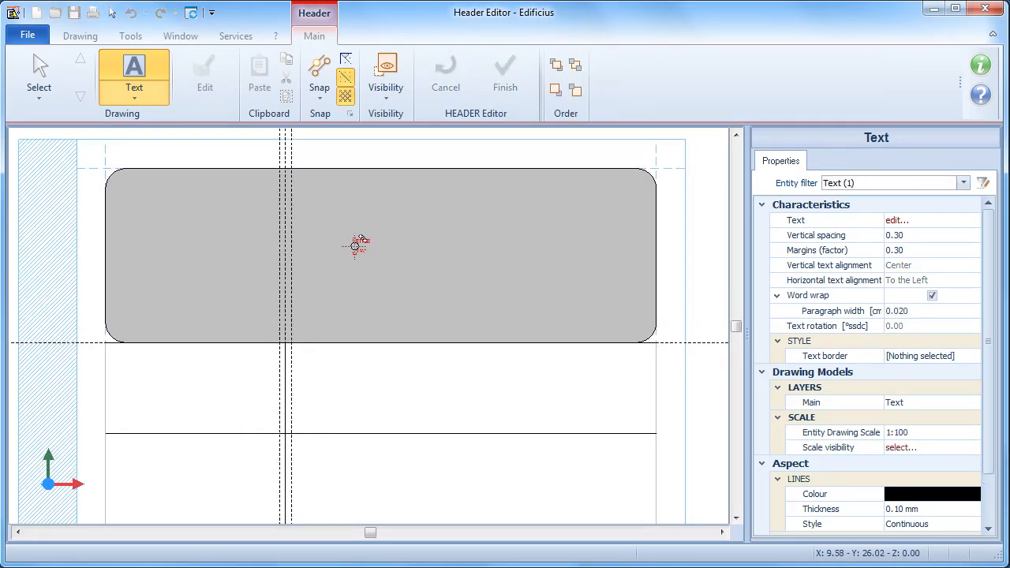
left_click_drag(316, 260, 404, 277)
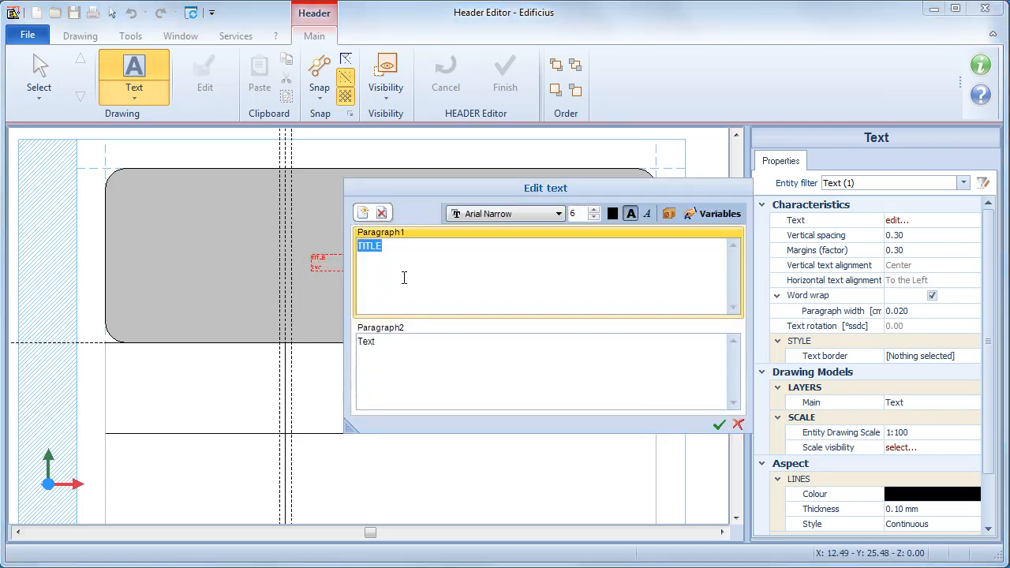
type("TOWN OF...")
left_click(593, 209)
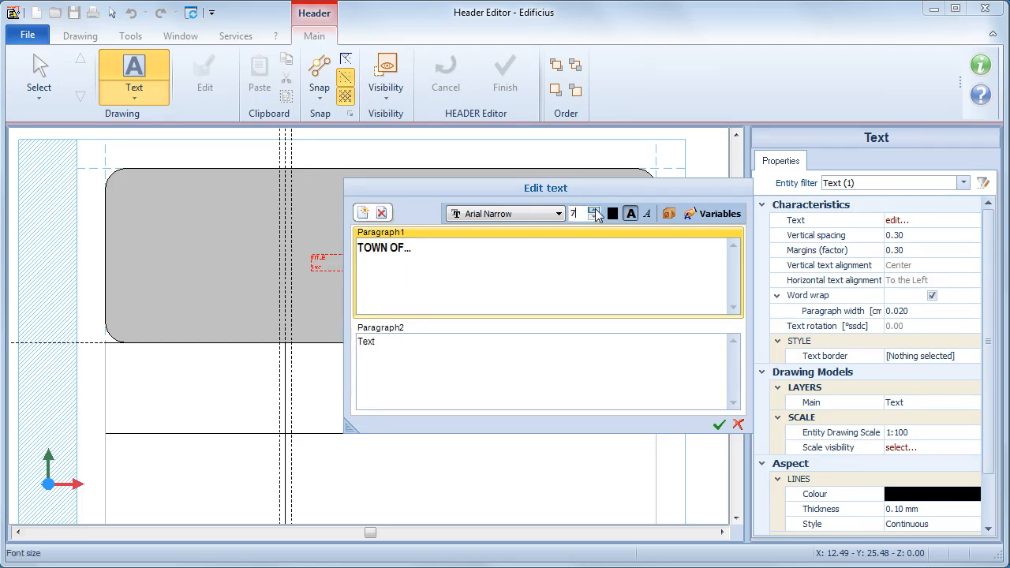
Replace the text in Paragraph1 with the Town/City variable from the project data
left_click(522, 272)
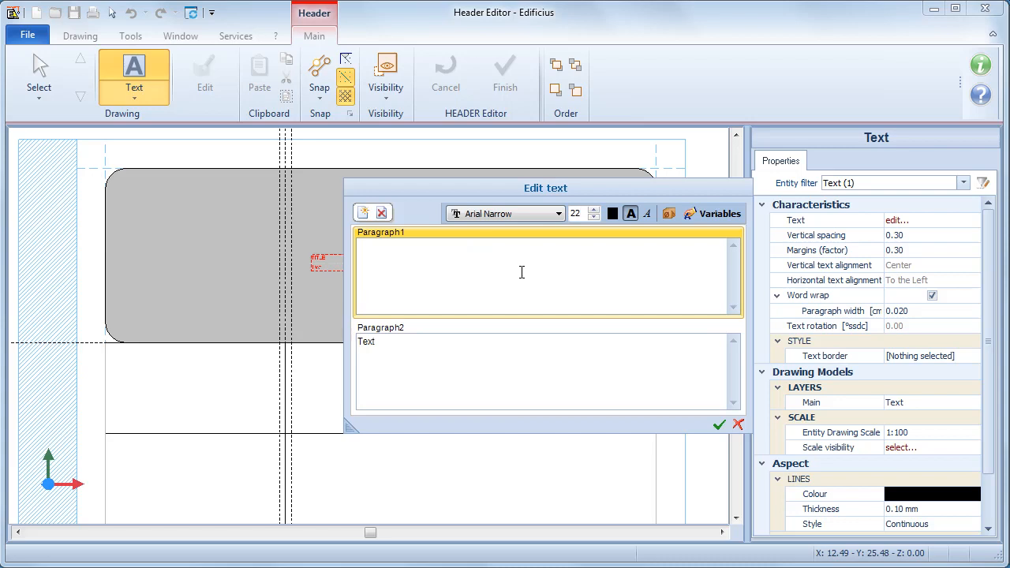
left_click(715, 213)
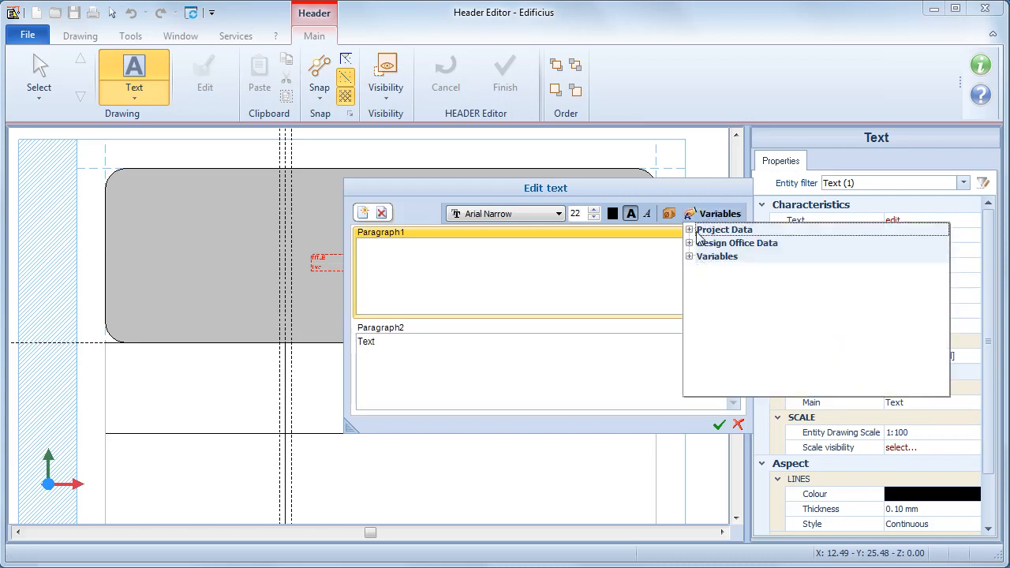
left_click(689, 230)
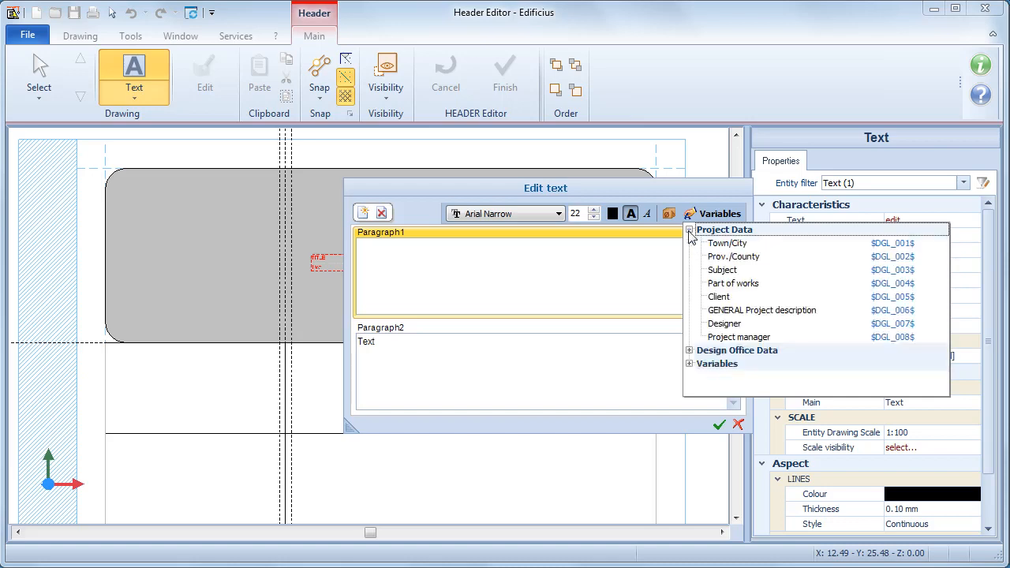
left_click(740, 246)
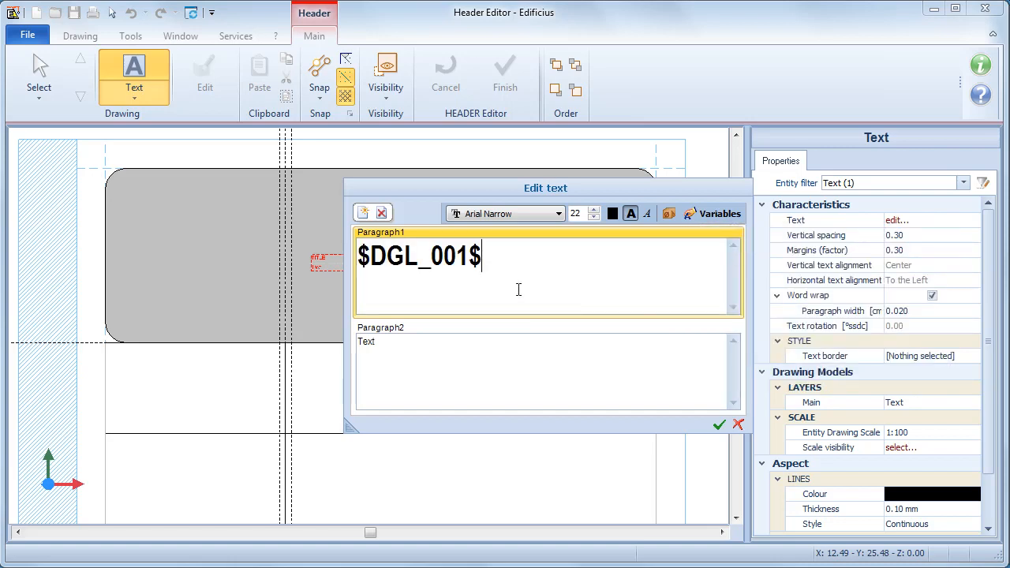
Replace the text in Paragraph2 with the Prov./County variable from the project data at font size 22 and apply the text
left_click(464, 351)
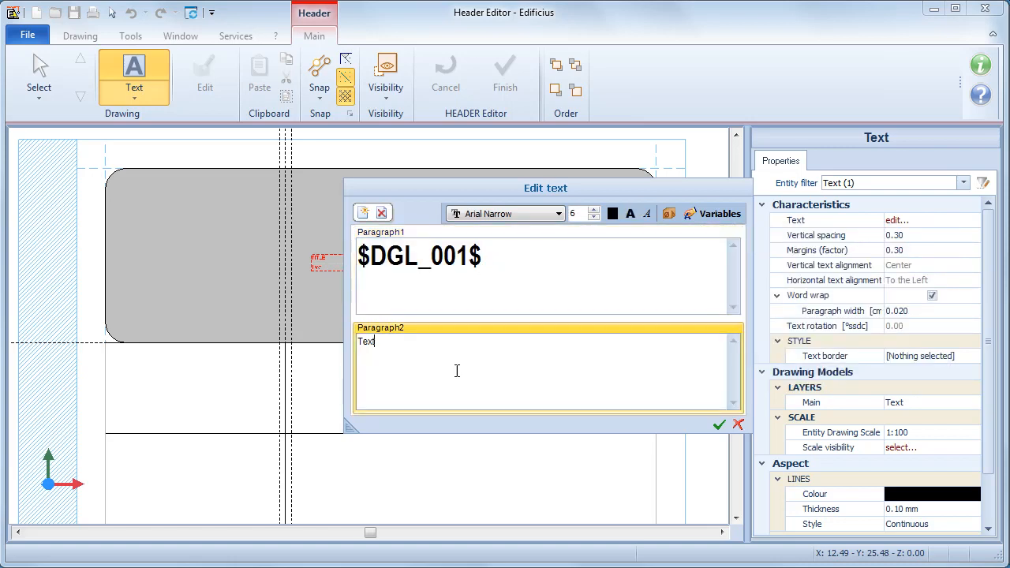
left_click(716, 214)
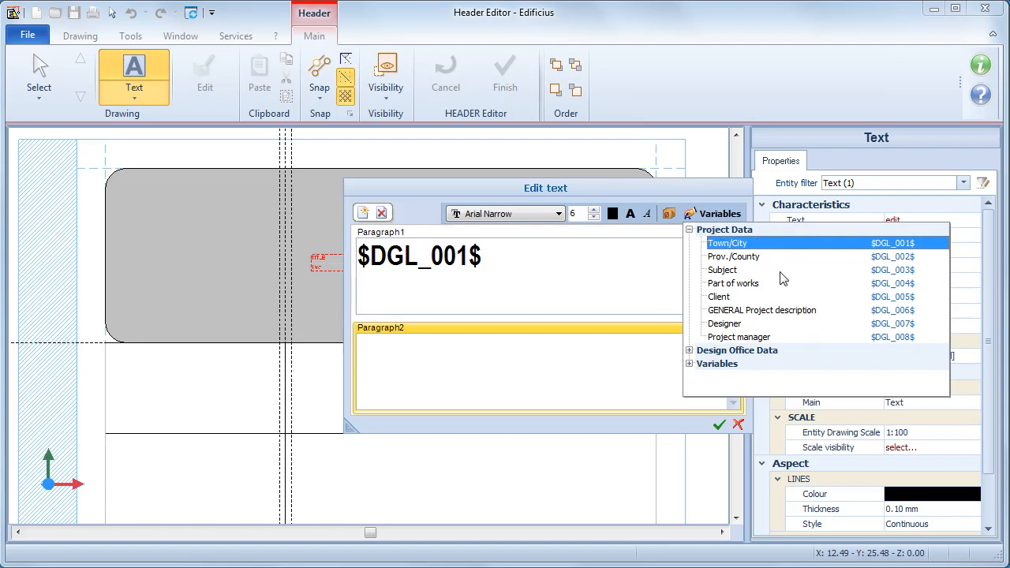
left_click(689, 230)
left_click(690, 243)
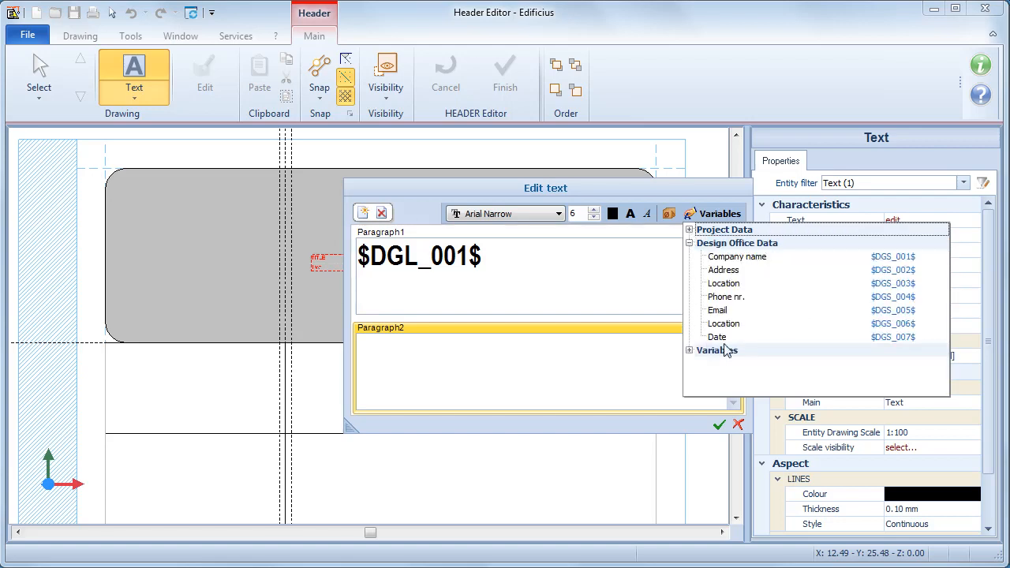
left_click(690, 243)
left_click(690, 256)
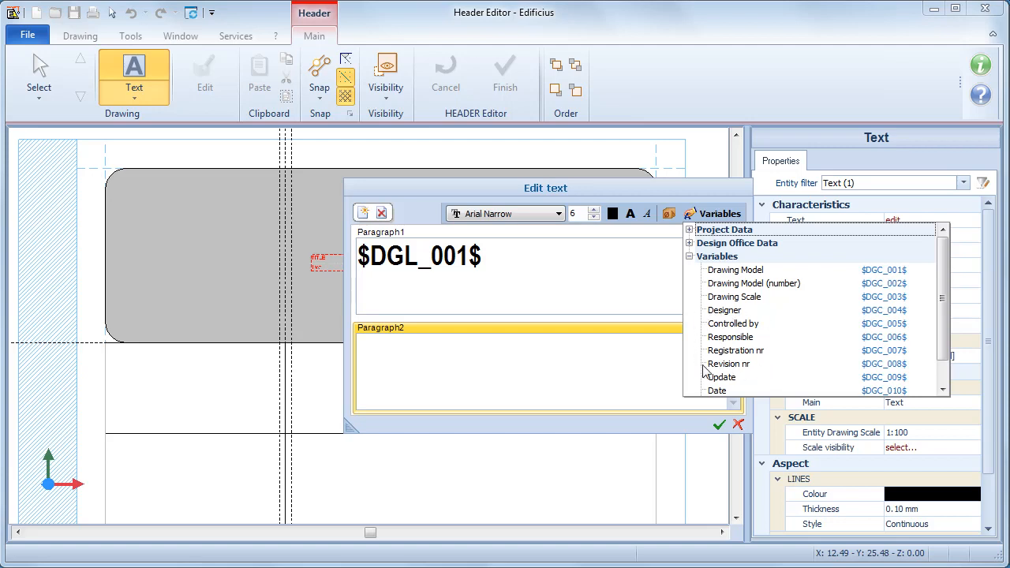
left_click(944, 388)
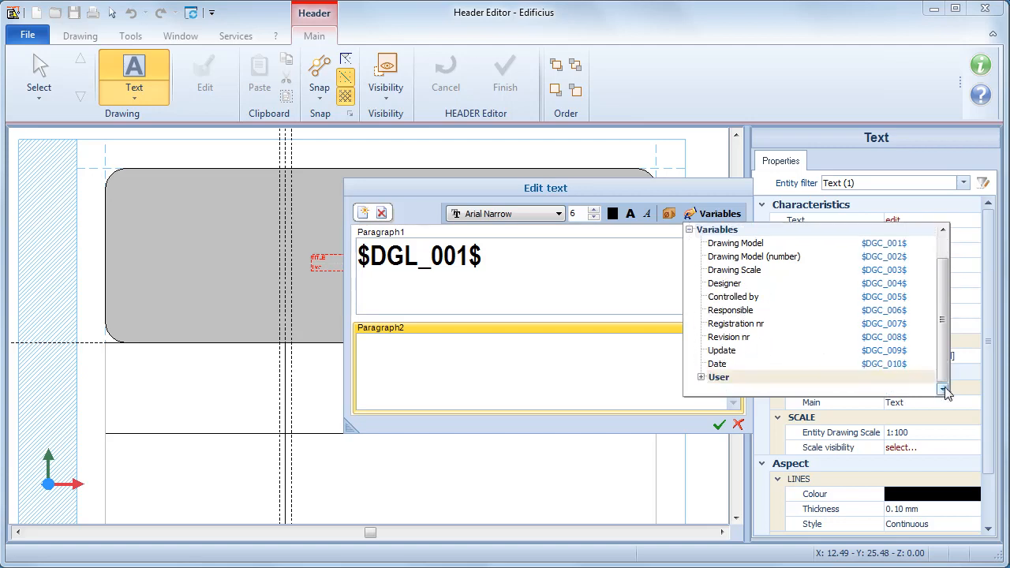
left_click(700, 377)
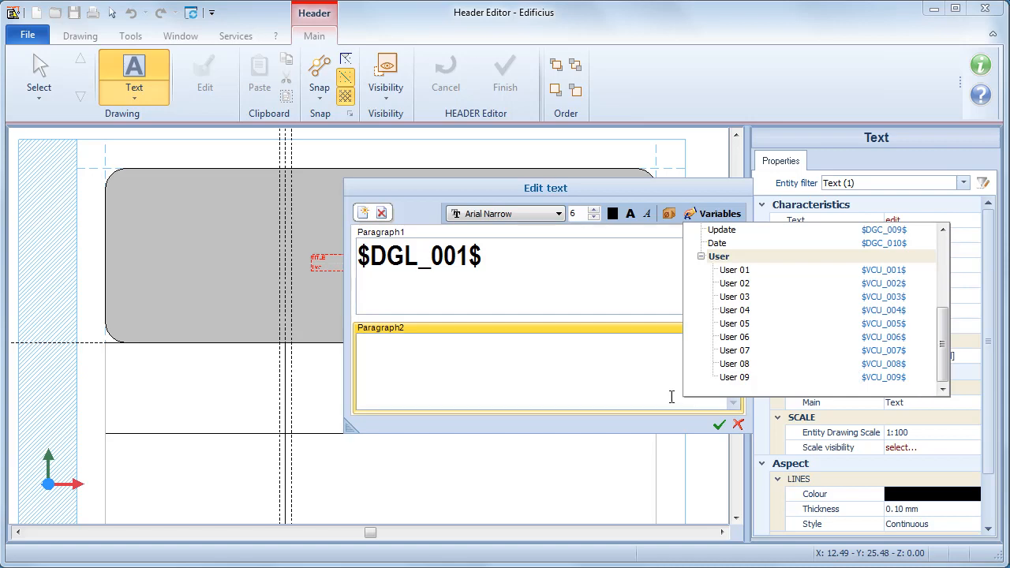
left_click(943, 231)
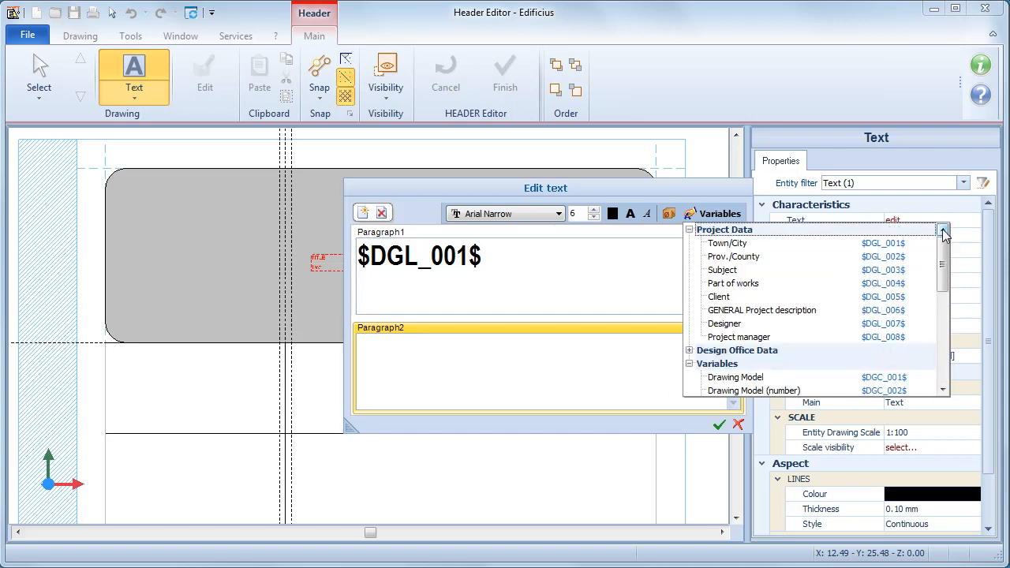
left_click(856, 257)
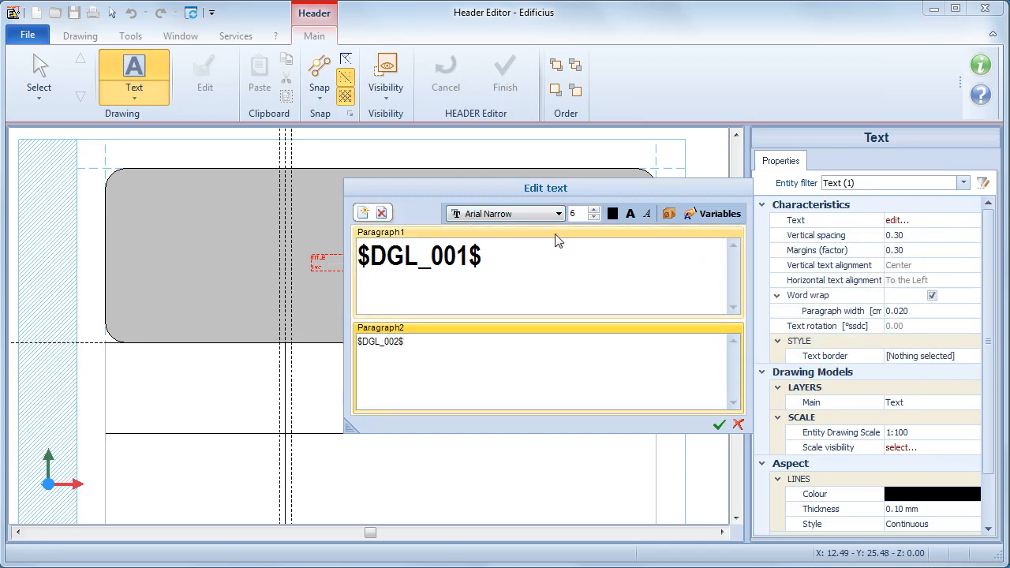
left_click(594, 210)
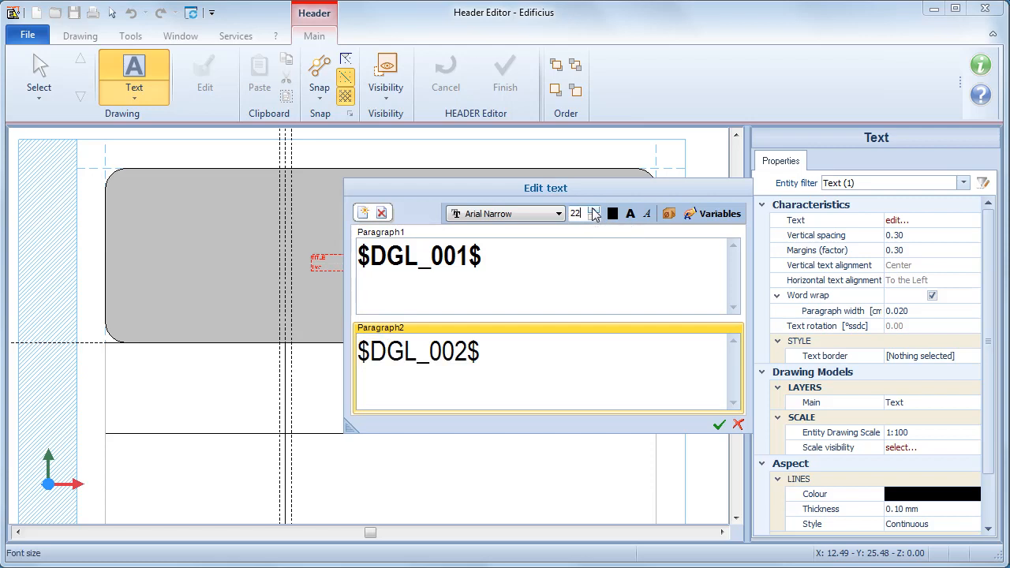
left_click(719, 425)
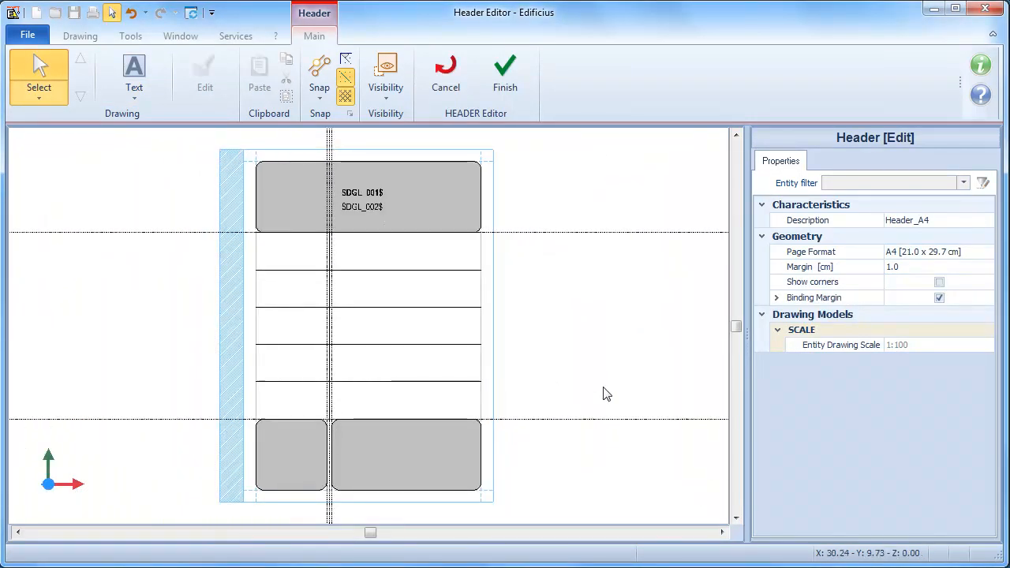
Place a 4 by 4 cm Company Logo picture variable inside the lower-left grey rectangle and finish editing the header
left_click(137, 93)
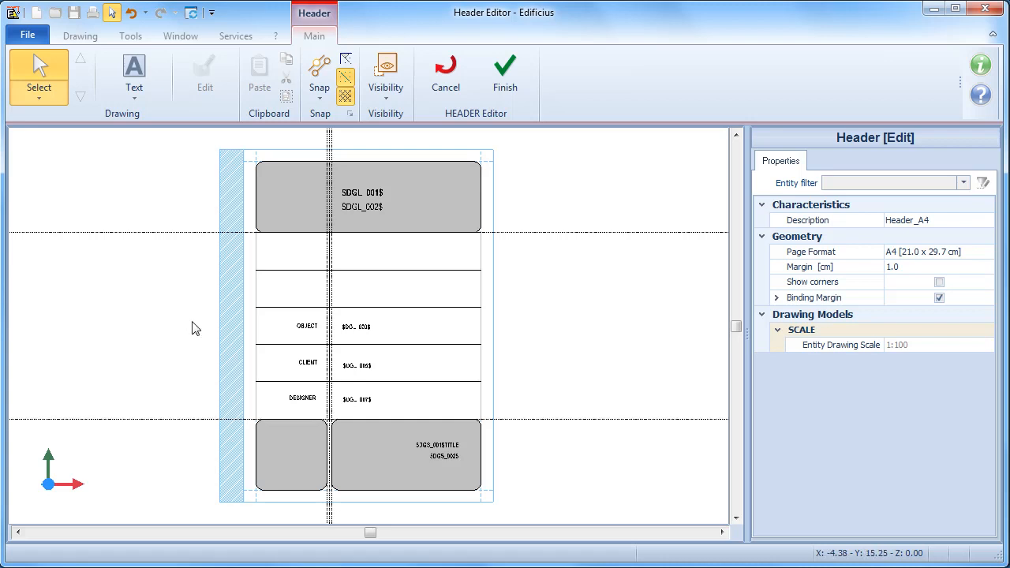
left_click(134, 95)
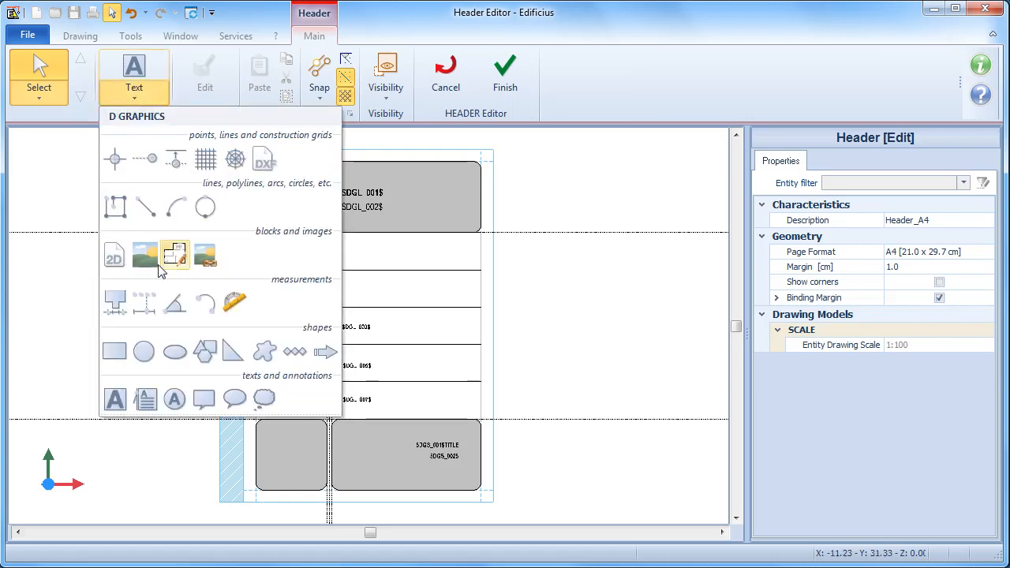
left_click(206, 254)
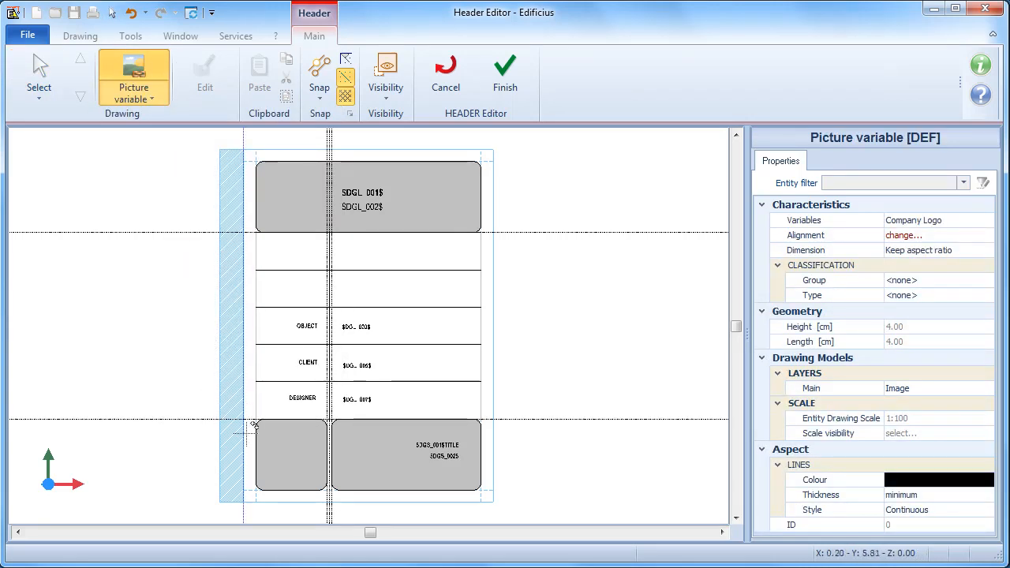
scroll(260, 431, "up", 4)
scroll(264, 433, "up", 2)
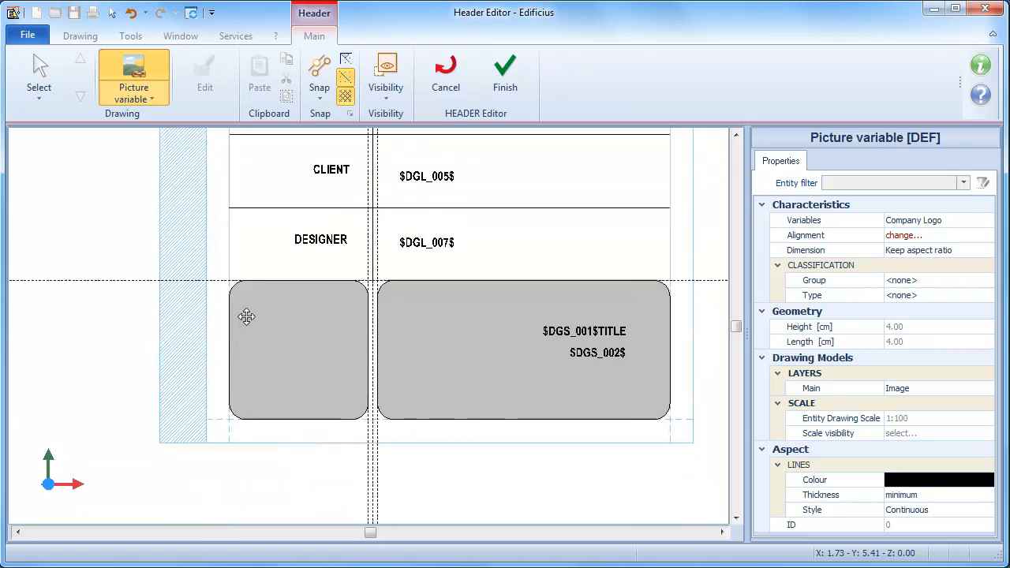
left_click(227, 332)
left_click_drag(227, 332, 251, 414)
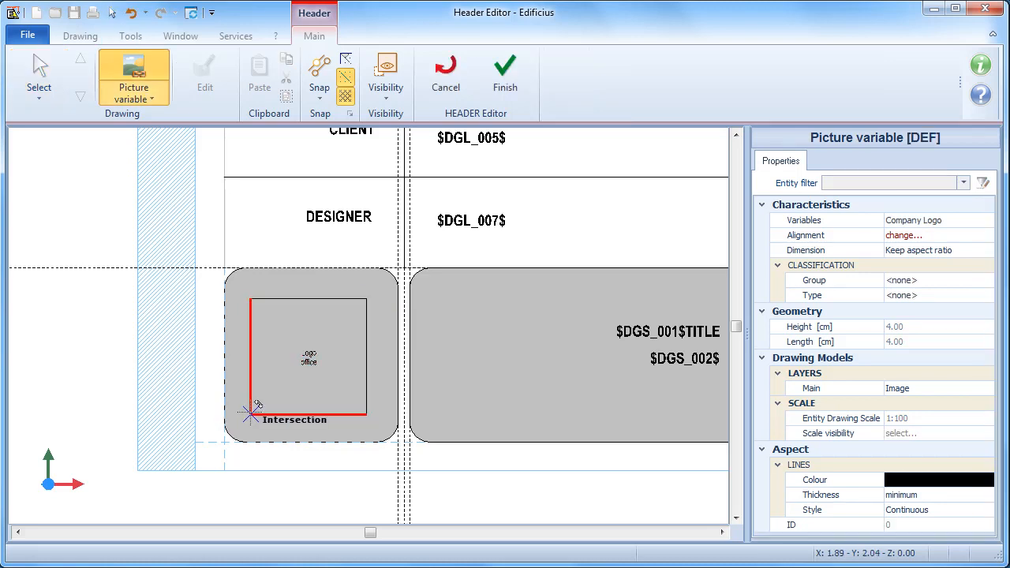
key("Escape")
middle_click(83, 348)
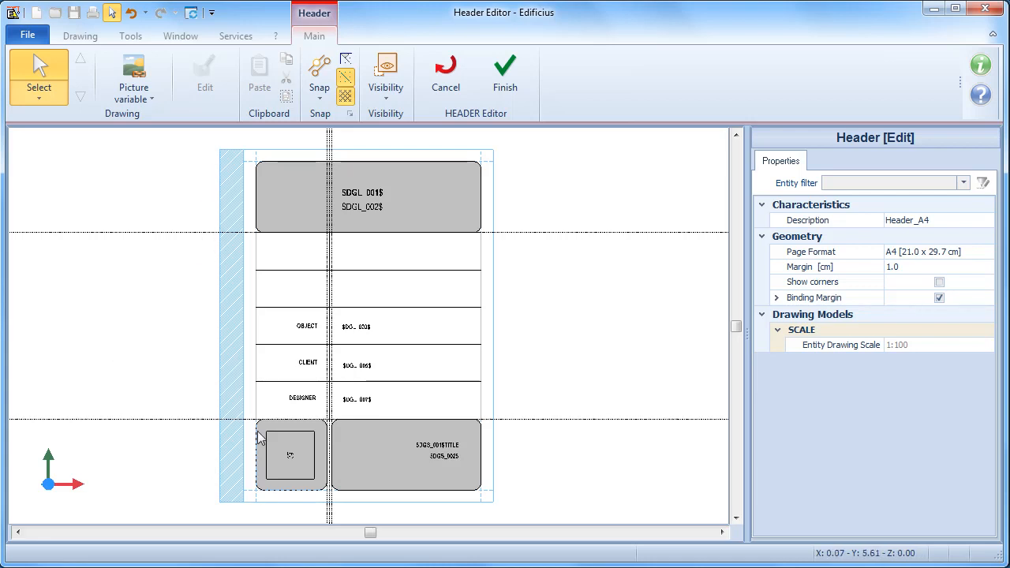
left_click(526, 88)
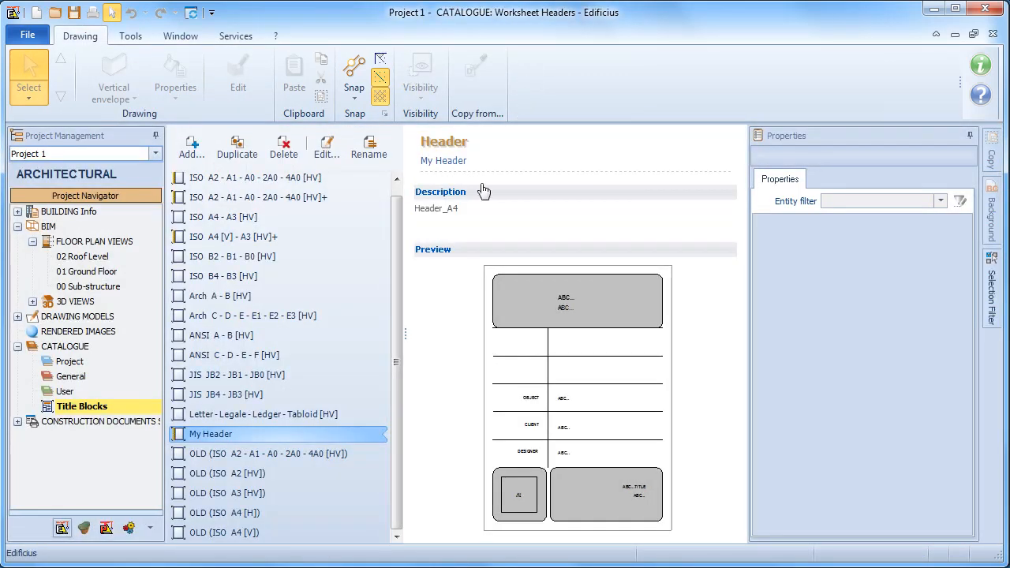